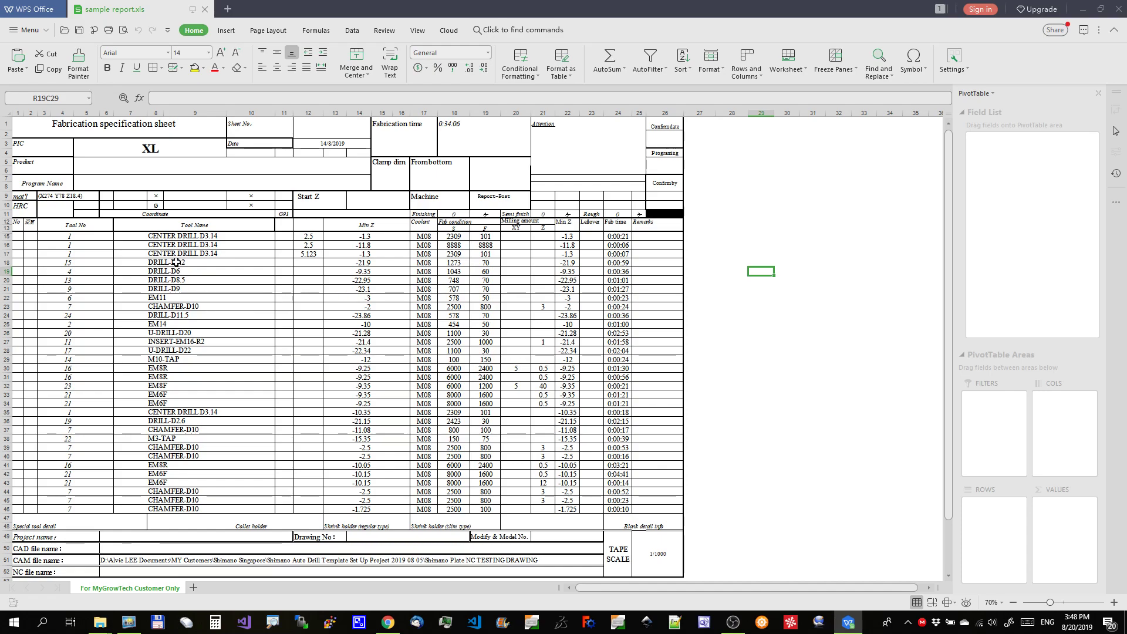
- Compare the three duplicate CENTER DRILL D3.14 rows starting at row 15 in the spreadsheet
click(180, 237)
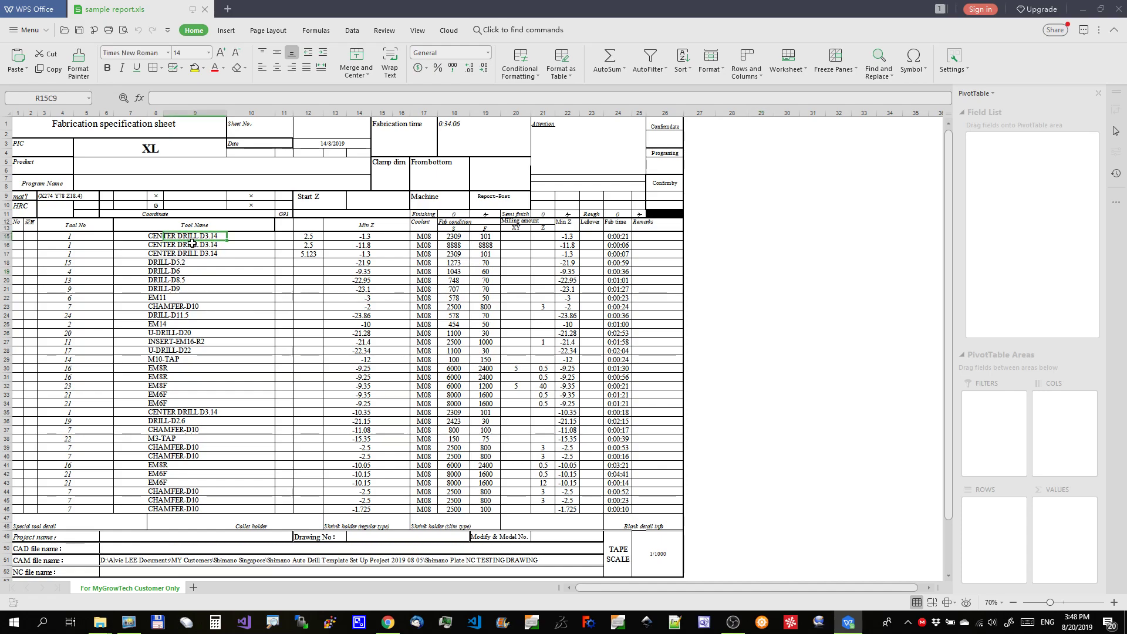
click(193, 256)
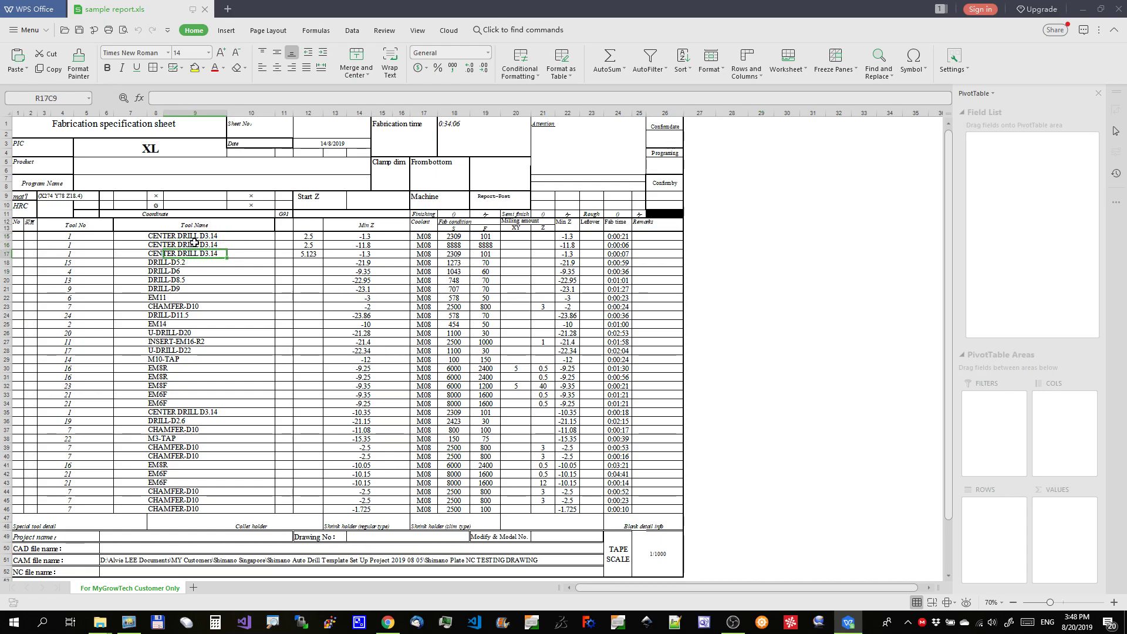
click(194, 238)
click(196, 257)
click(203, 236)
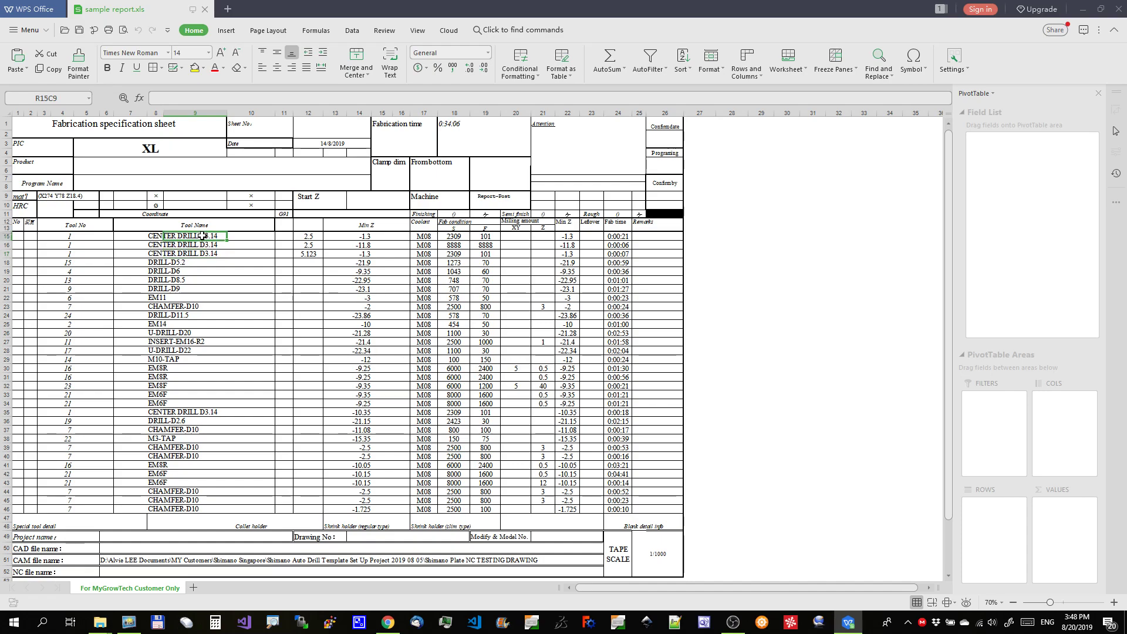
drag(203, 236, 203, 256)
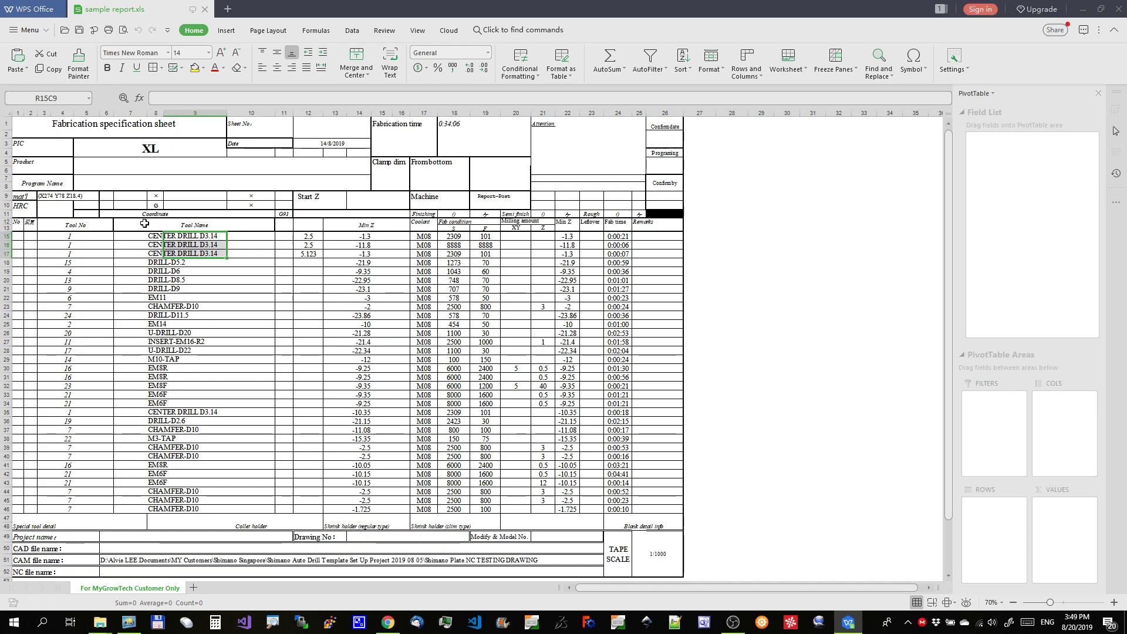
click(251, 333)
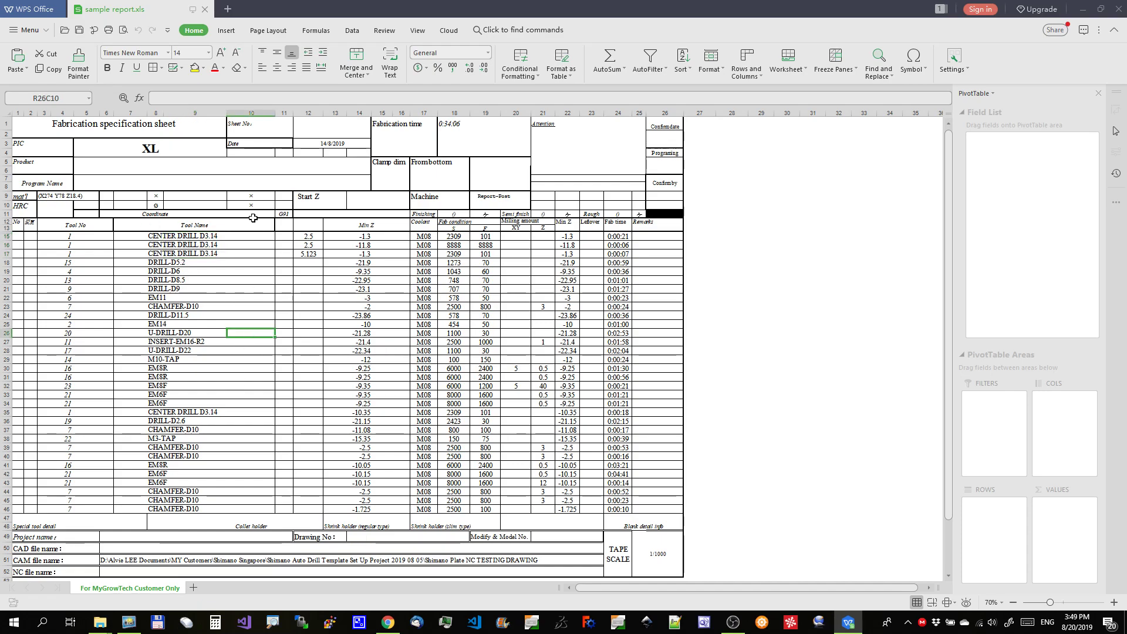
- Close the sample report spreadsheet and glance at sample report.xls's context menu
click(1117, 9)
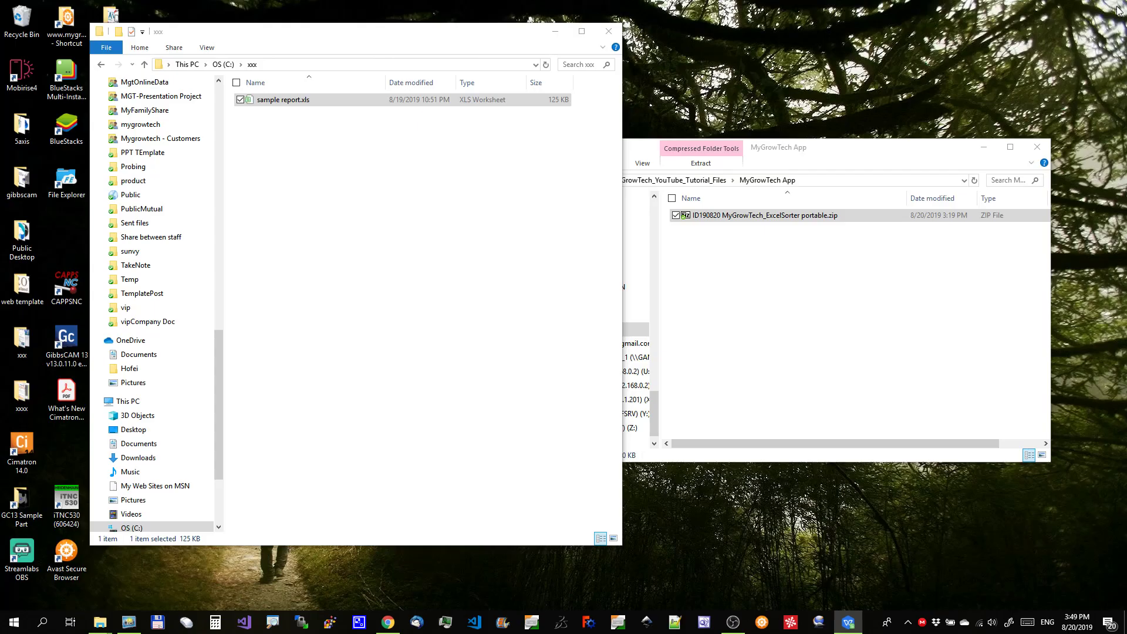
right_click(291, 106)
click(377, 225)
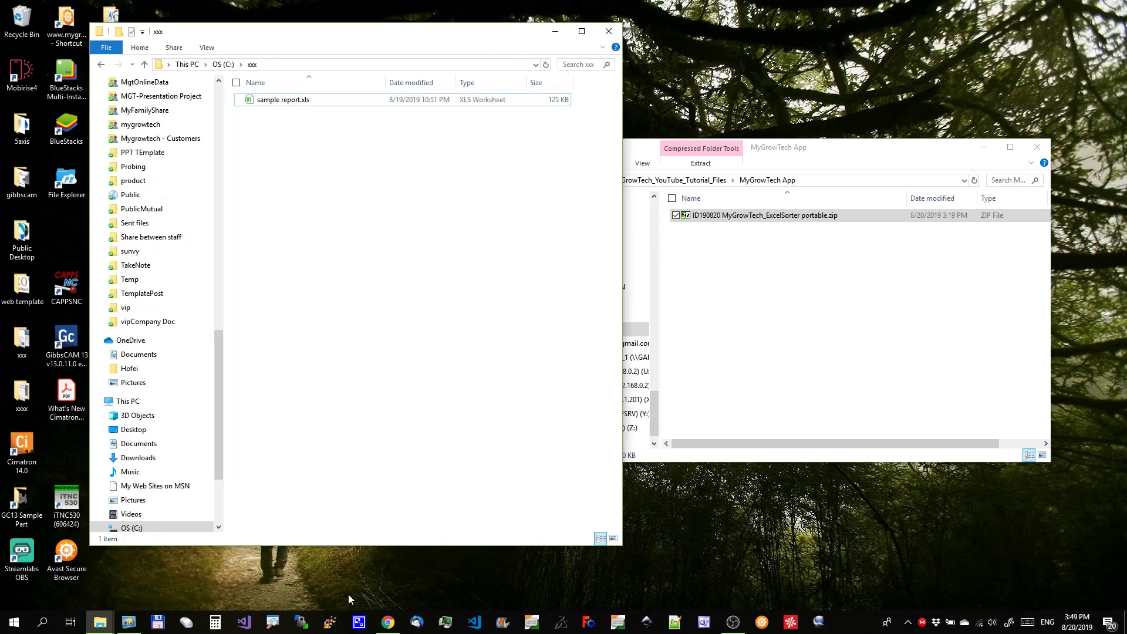
- Open the MyGrowTech App folder on the MEGA page, then return to its Explorer window
click(388, 622)
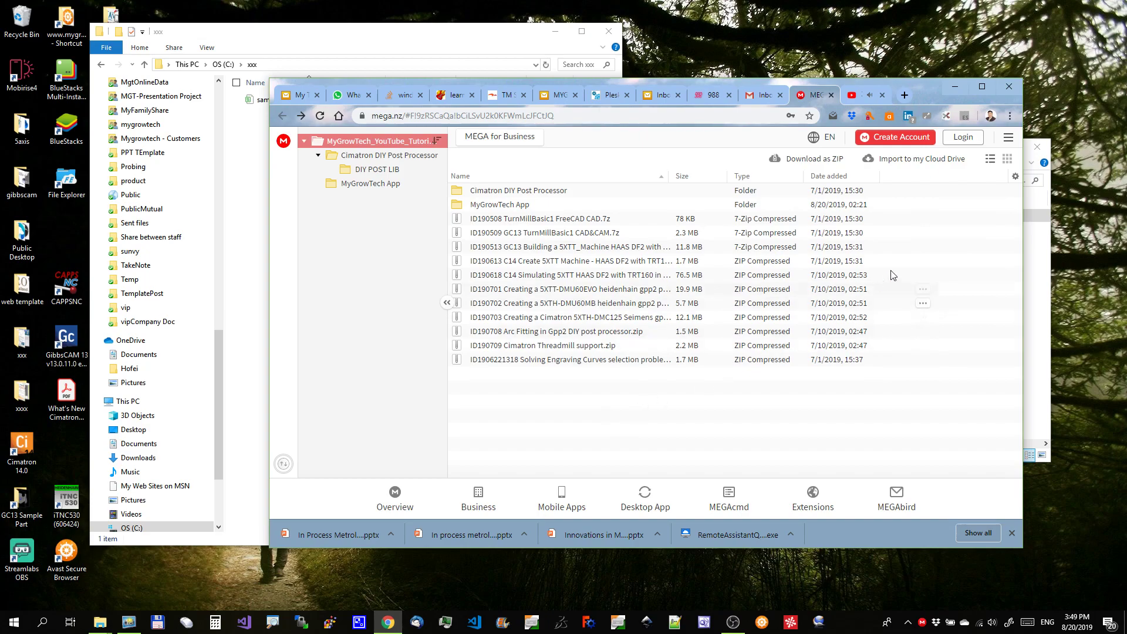
double_click(503, 207)
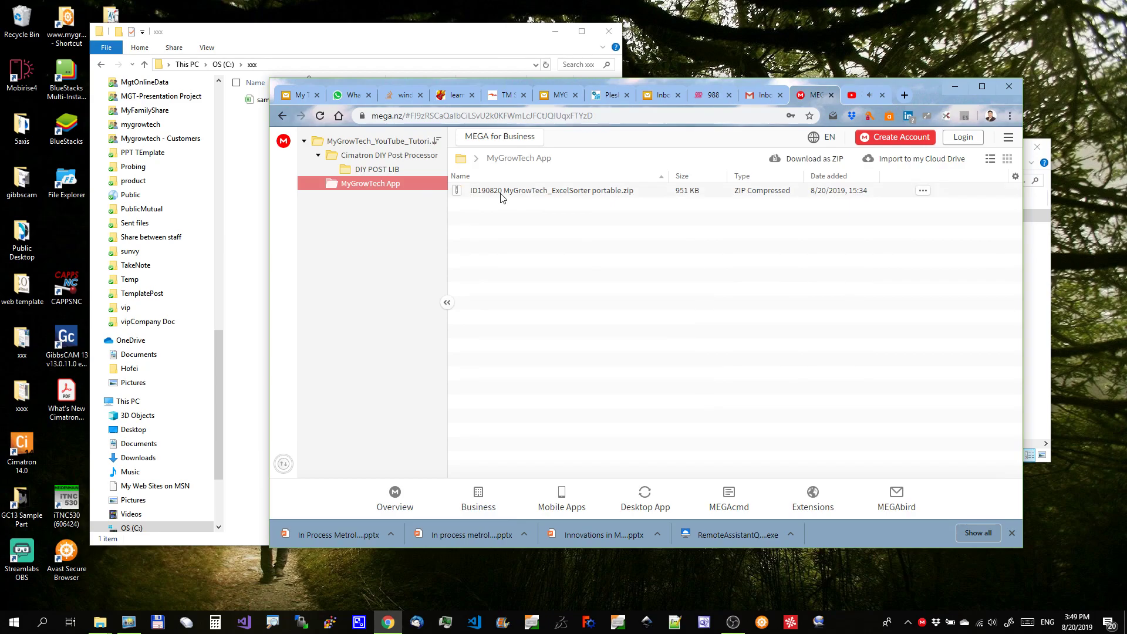
click(956, 87)
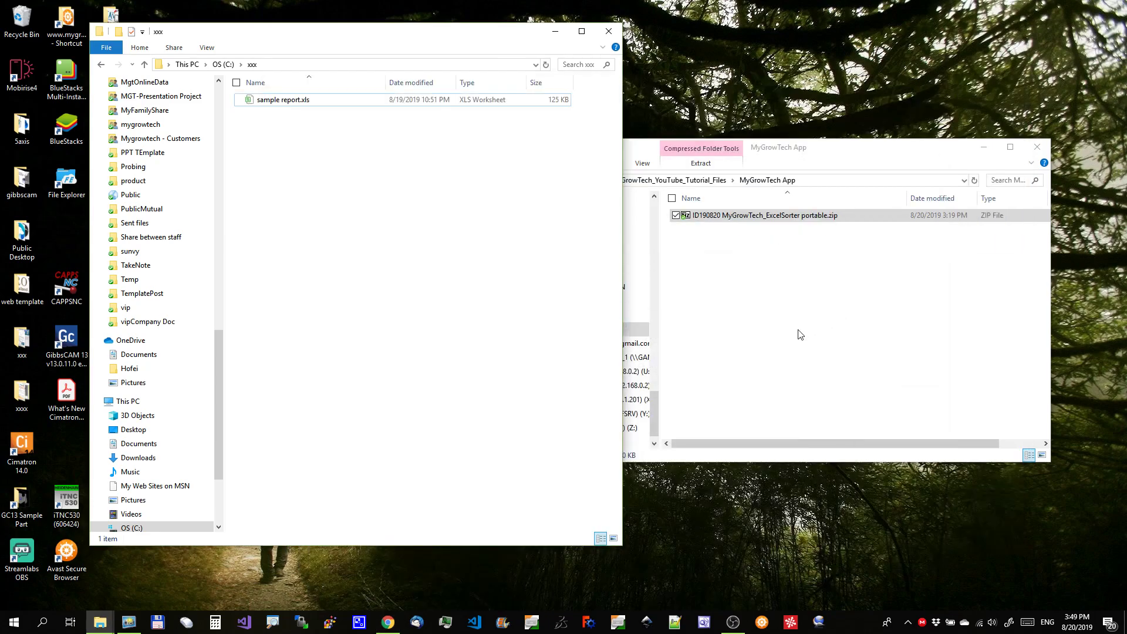
click(788, 320)
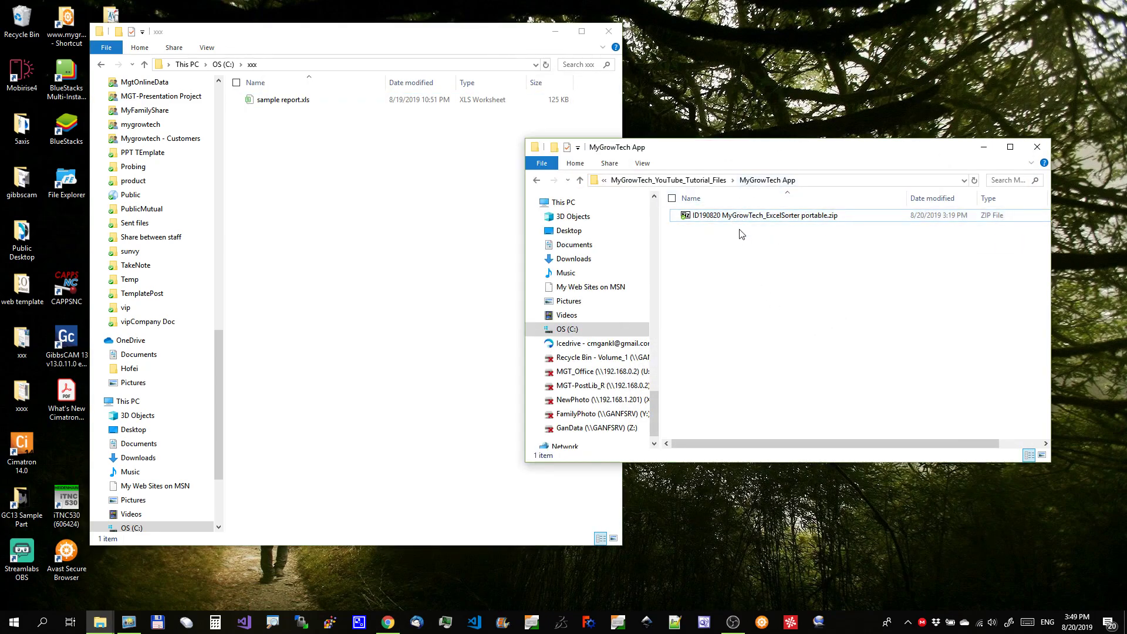
- Open the ExcelSorter portable zip in 7-Zip and show drive C: beside it
double_click(746, 216)
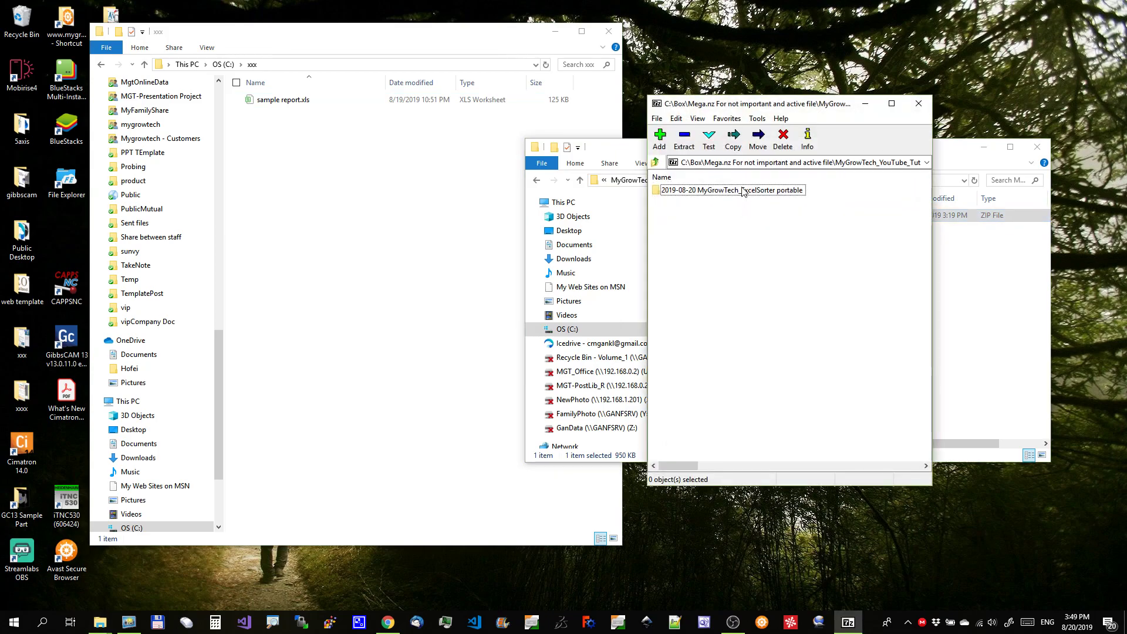
double_click(743, 191)
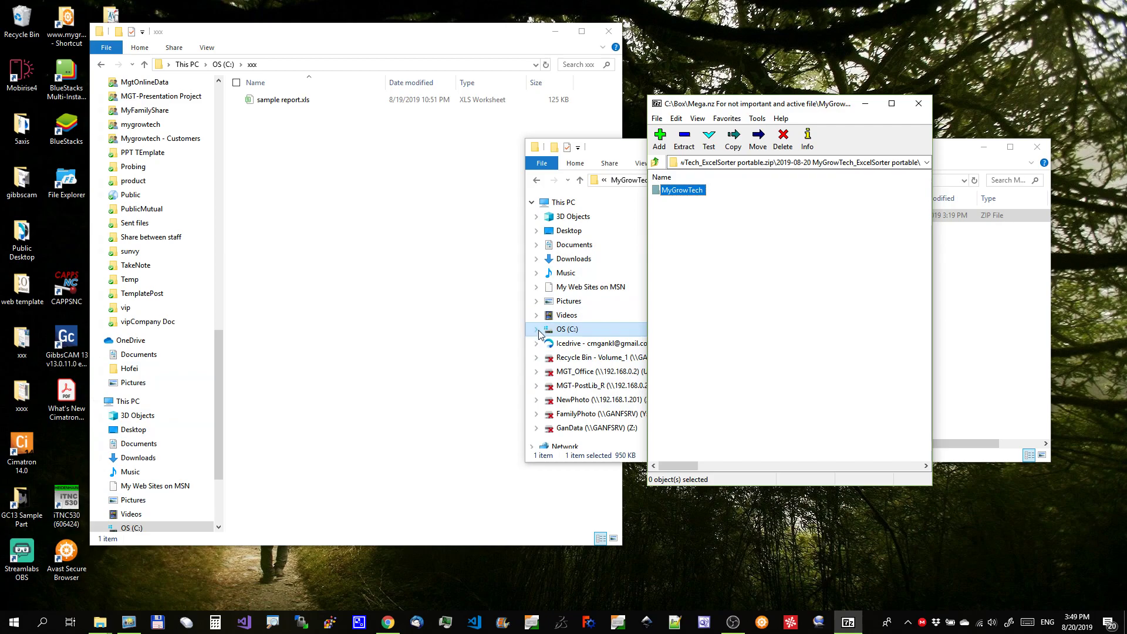
click(567, 330)
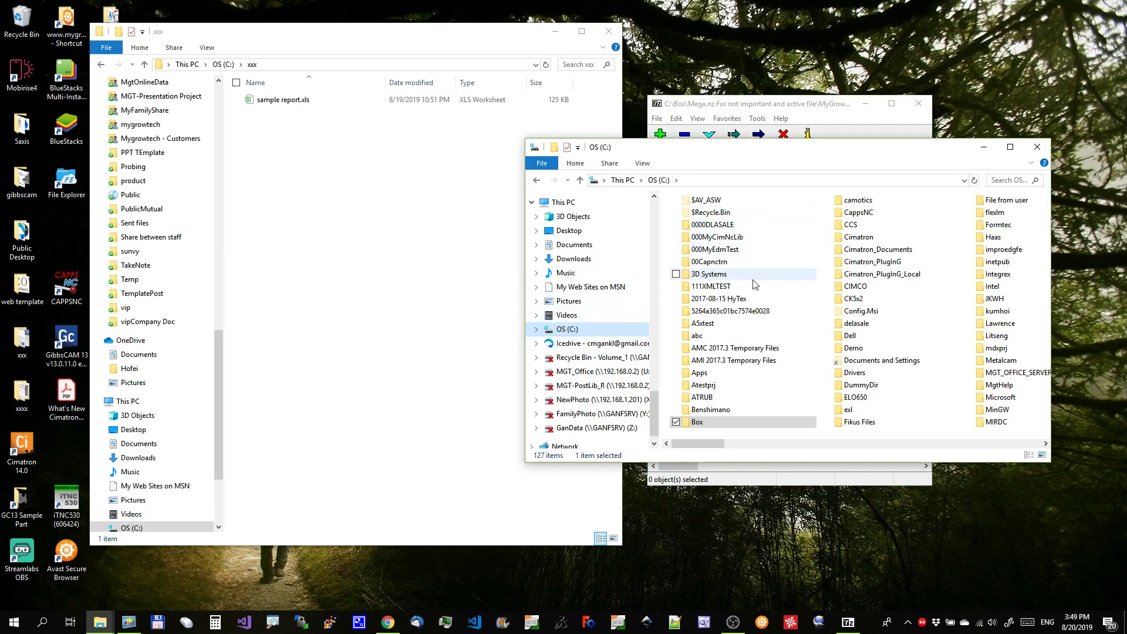
drag(847, 156, 369, 162)
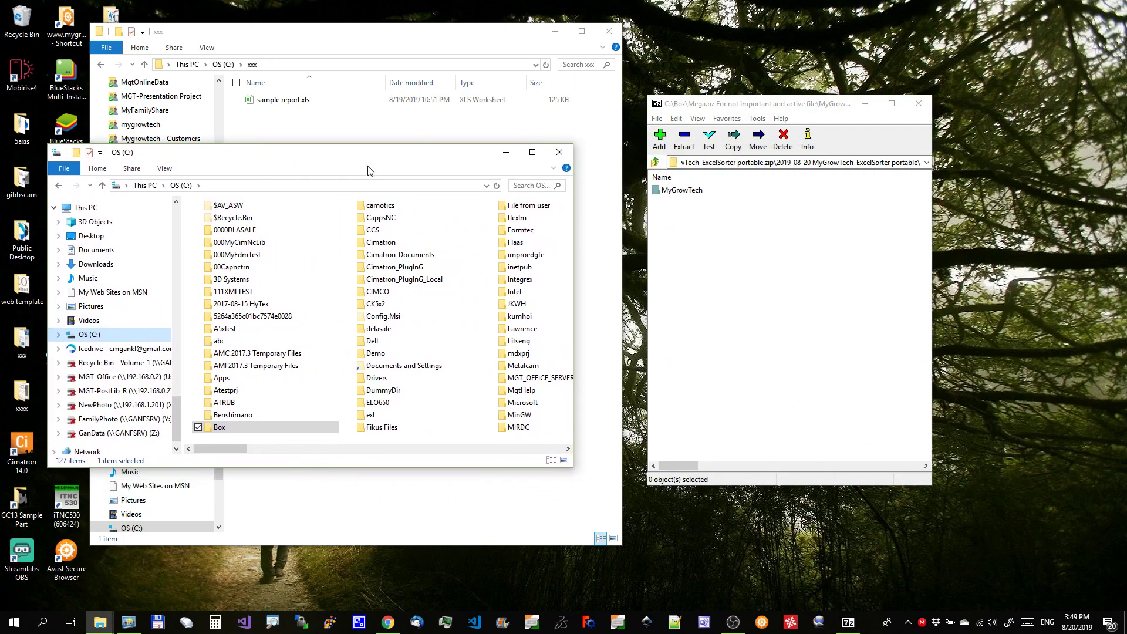
scroll(407, 405, down, 2)
scroll(411, 404, down, 3)
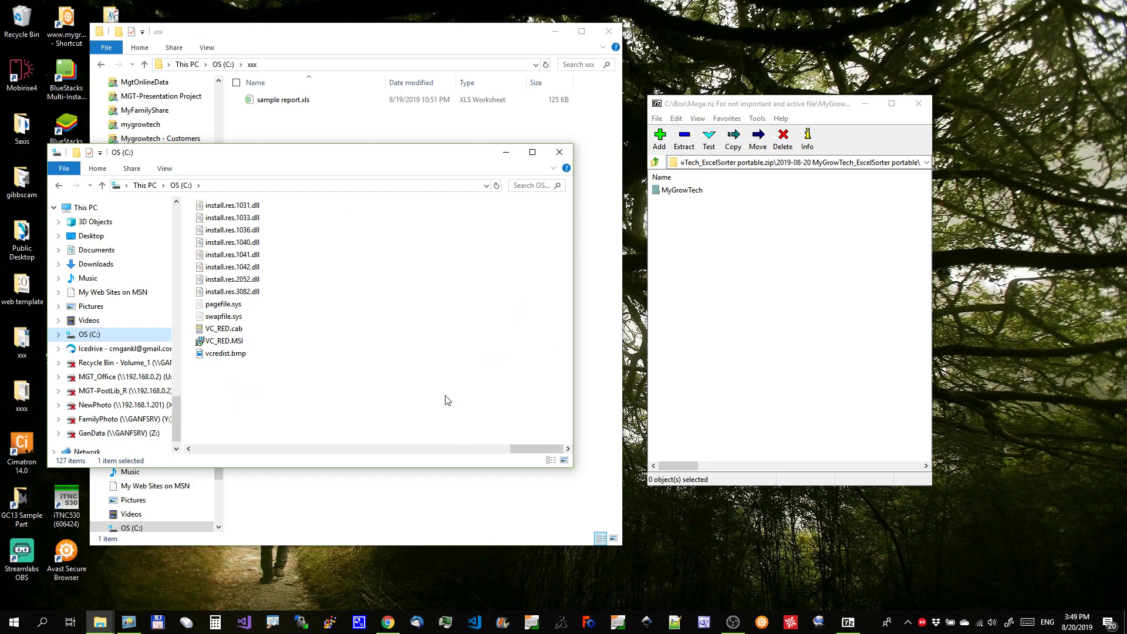
- Drag the MyGrowTech folder onto C:, merging folders and replacing existing files
click(689, 193)
click(701, 191)
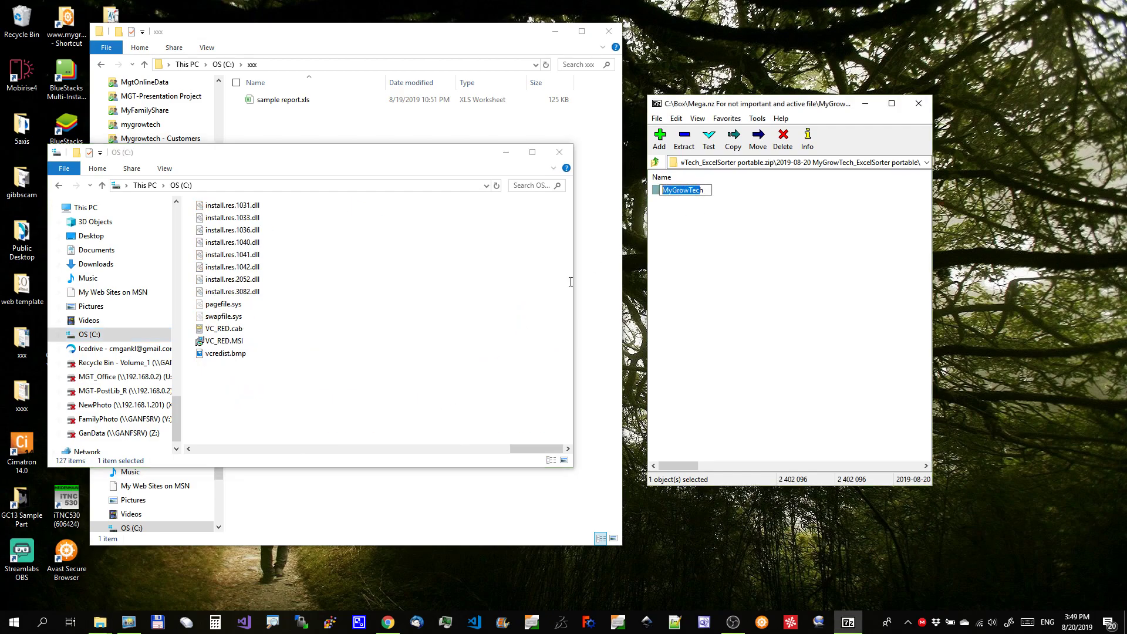
drag(699, 193, 467, 399)
click(592, 294)
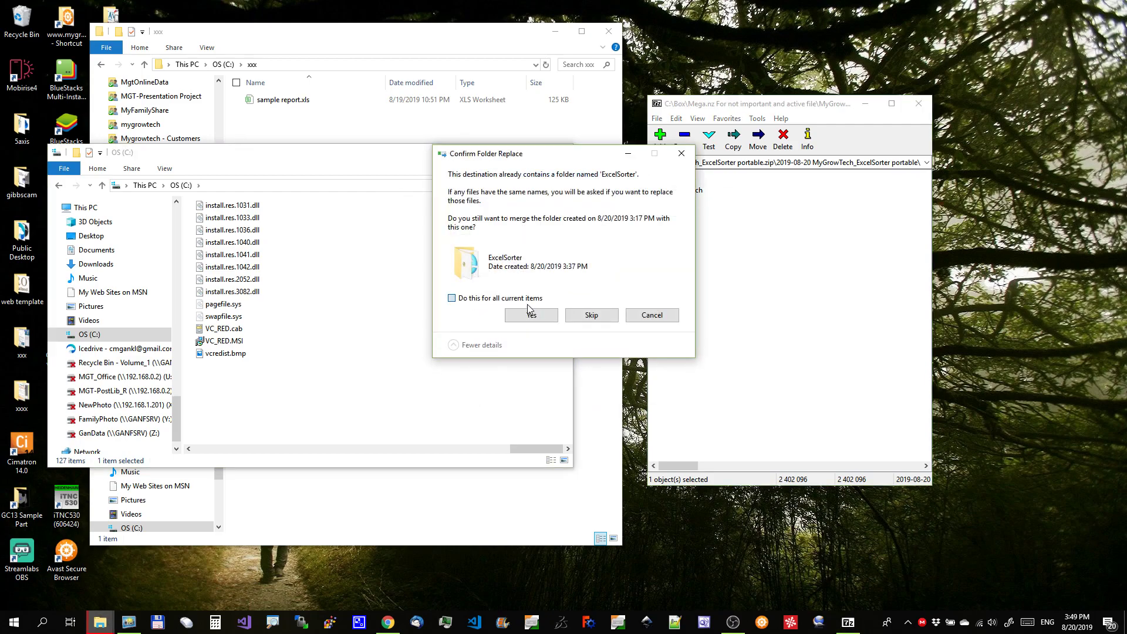
click(531, 314)
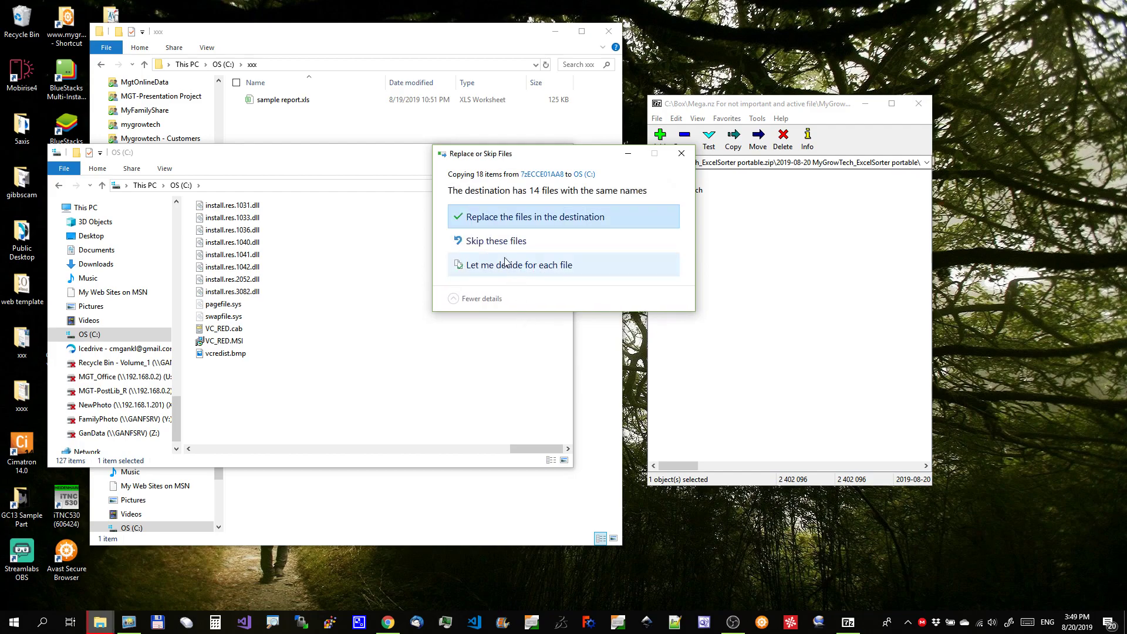
click(508, 219)
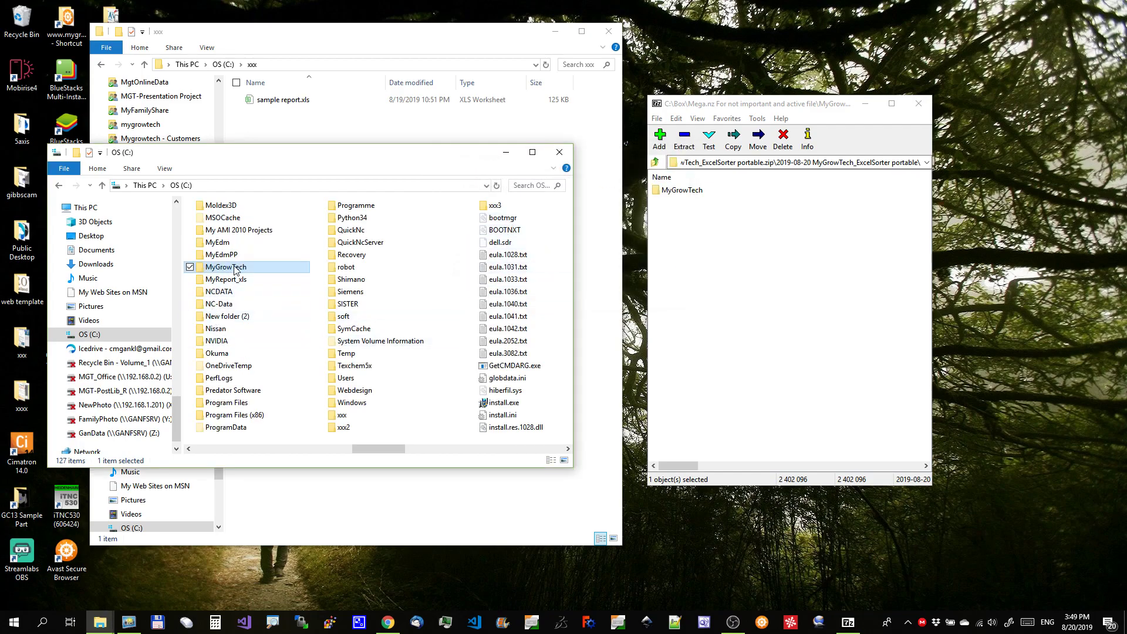
- Browse into C:\MyGrowTech\ExcelSorter, peek at the sample excel file folder, and return
double_click(234, 269)
drag(270, 159, 822, 182)
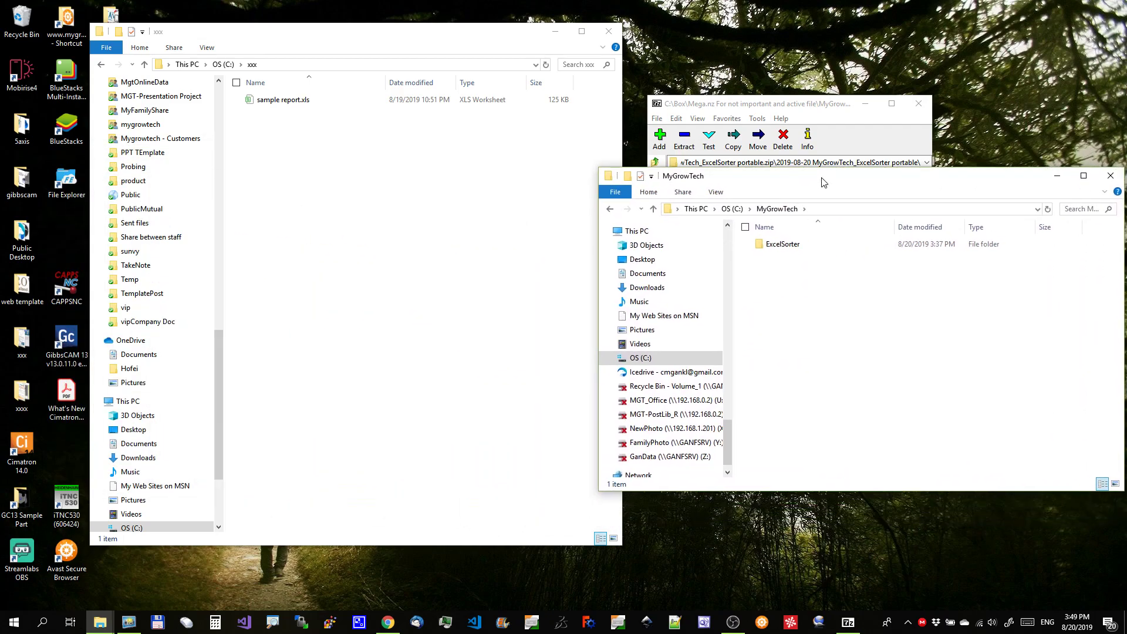
double_click(783, 244)
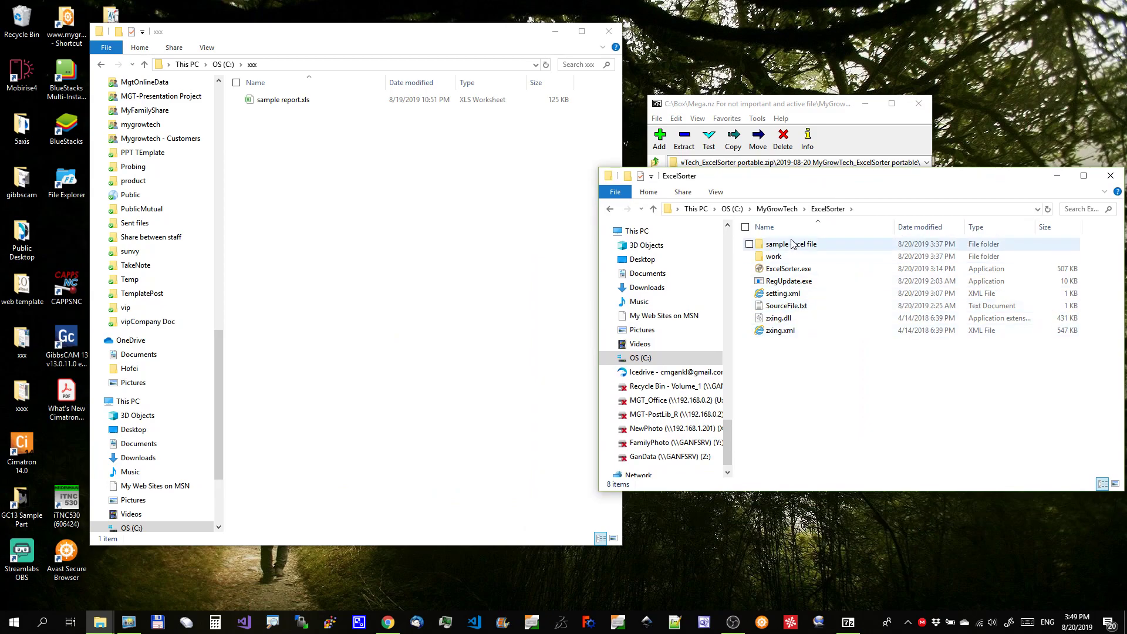
click(299, 103)
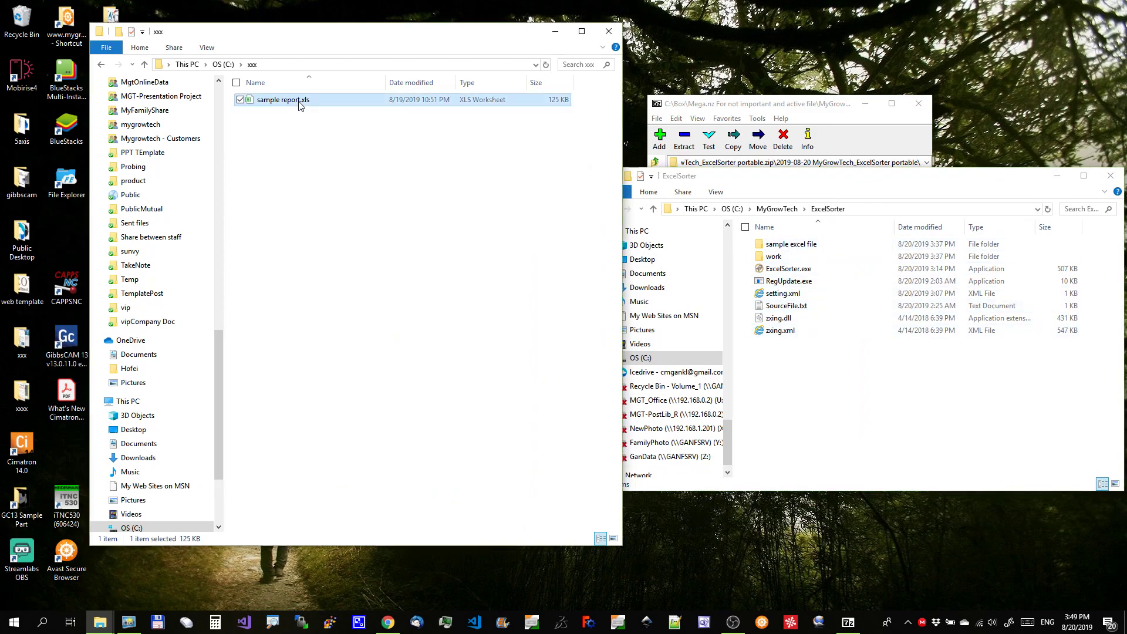
double_click(926, 246)
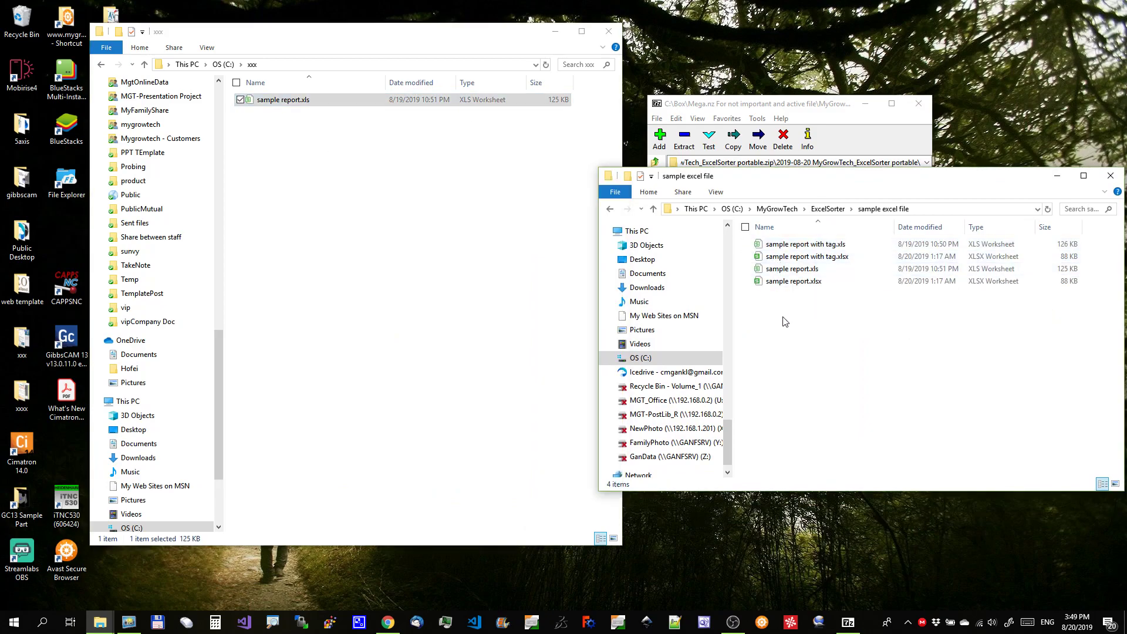
click(791, 271)
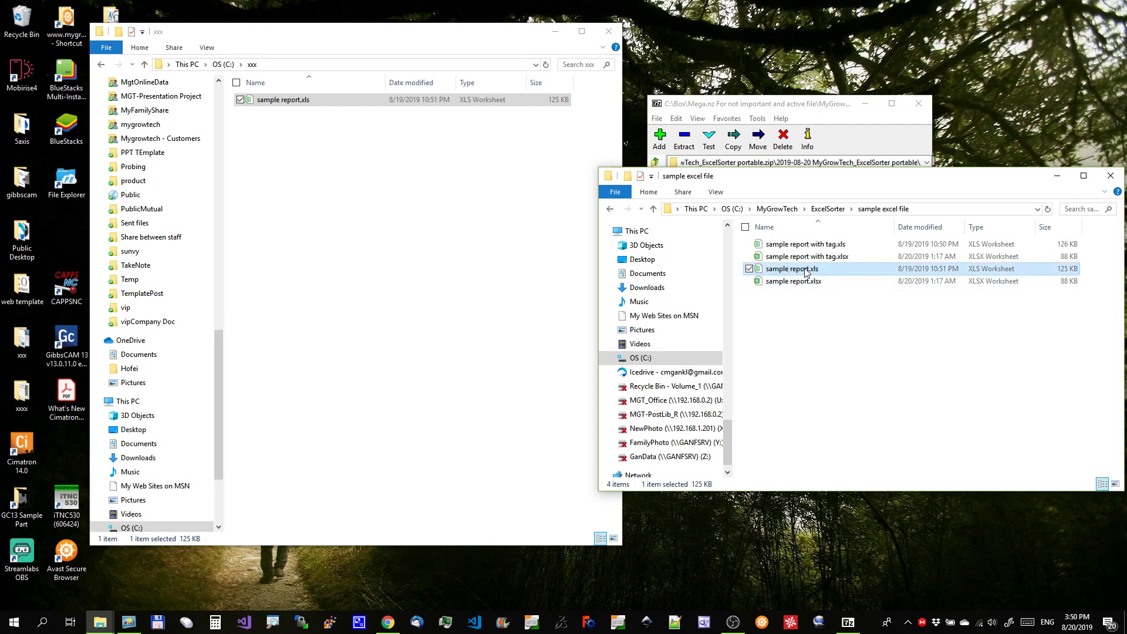
click(835, 210)
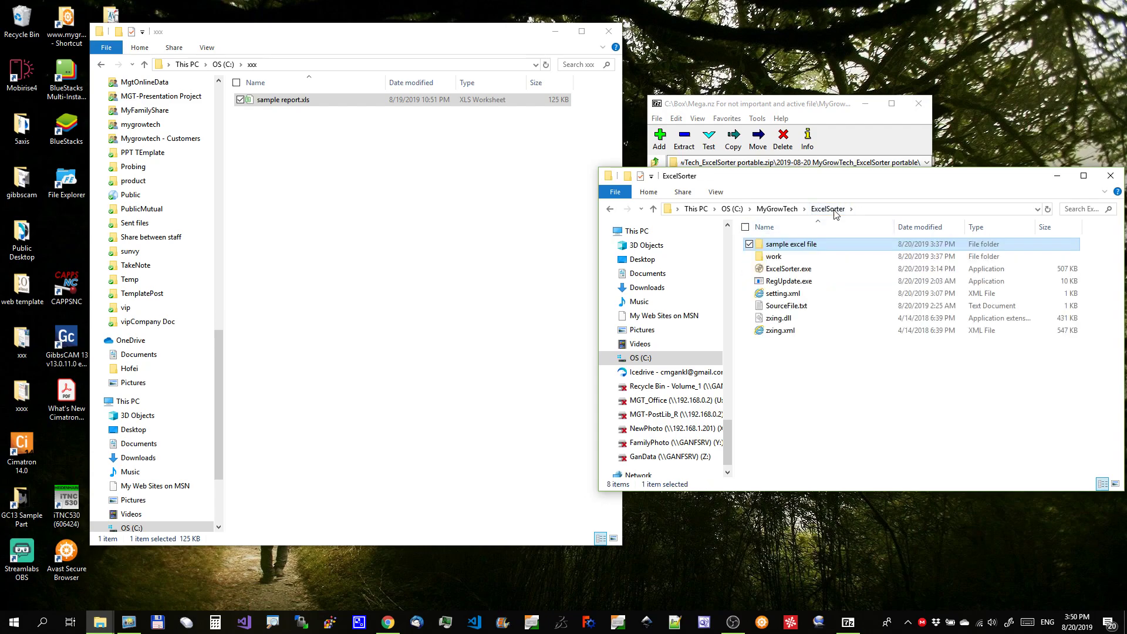
click(830, 419)
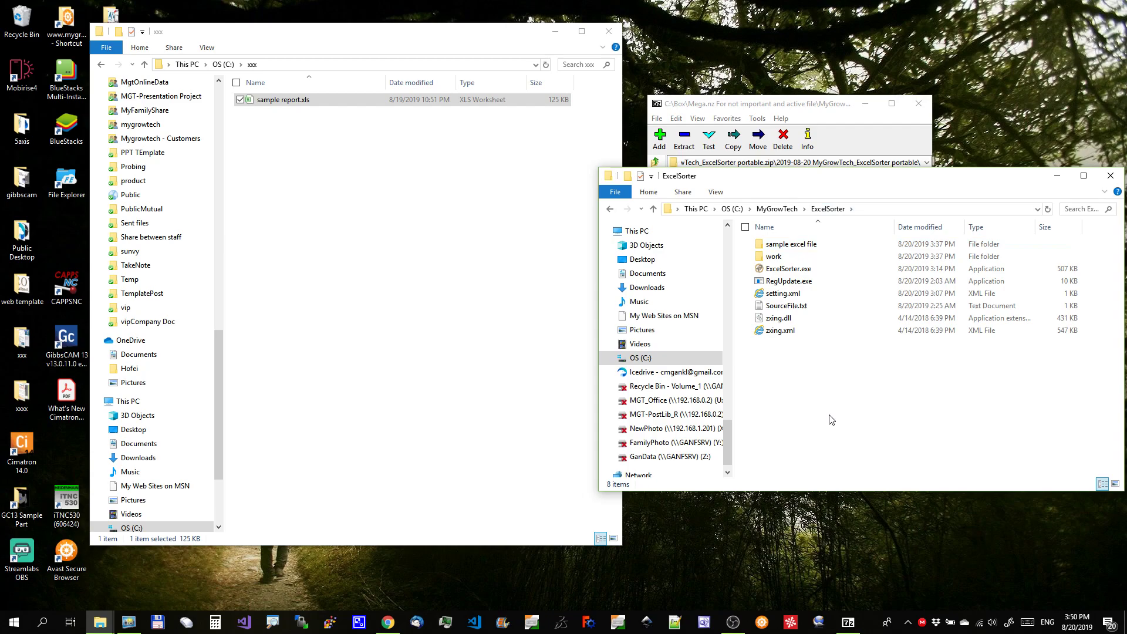
- Launch ExcelSorter.exe and open the sorter's settings
double_click(790, 269)
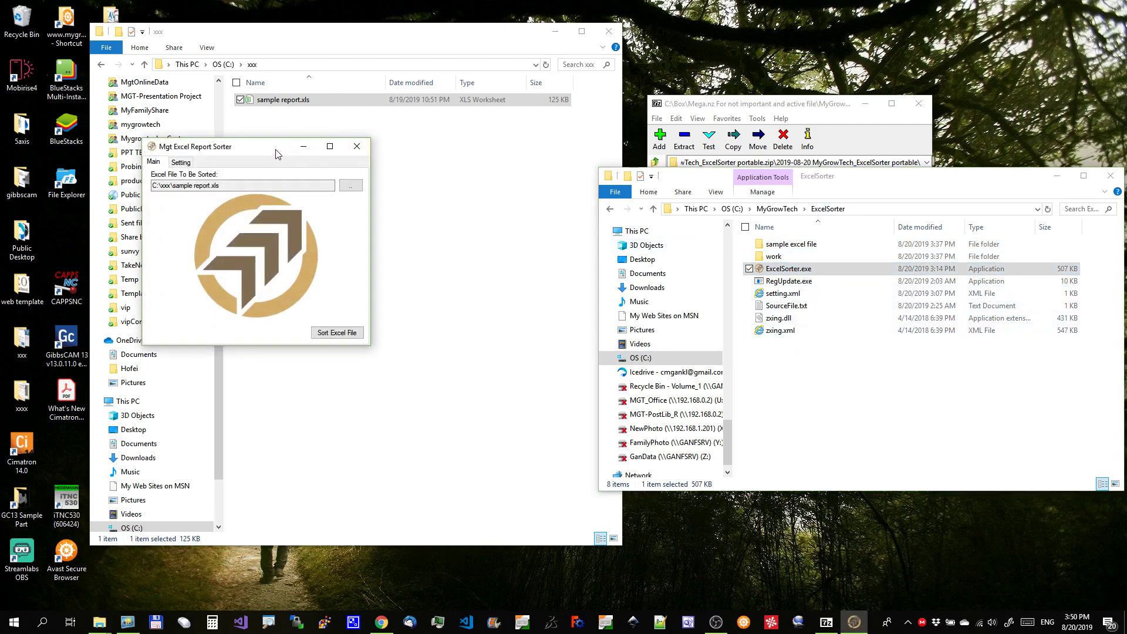
drag(276, 153, 858, 256)
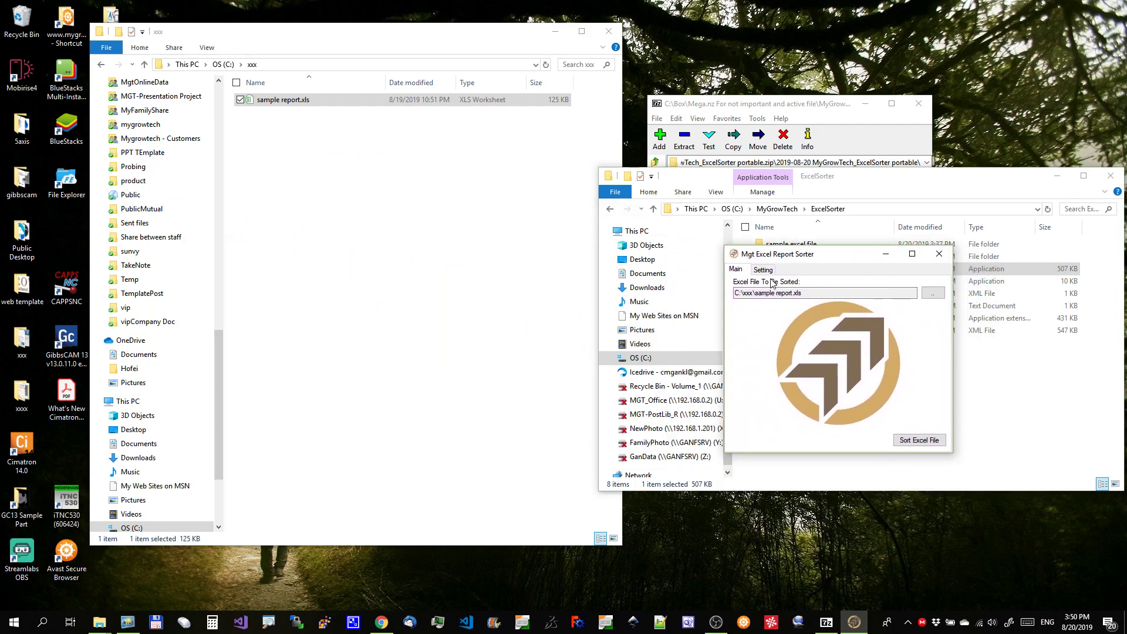
click(763, 270)
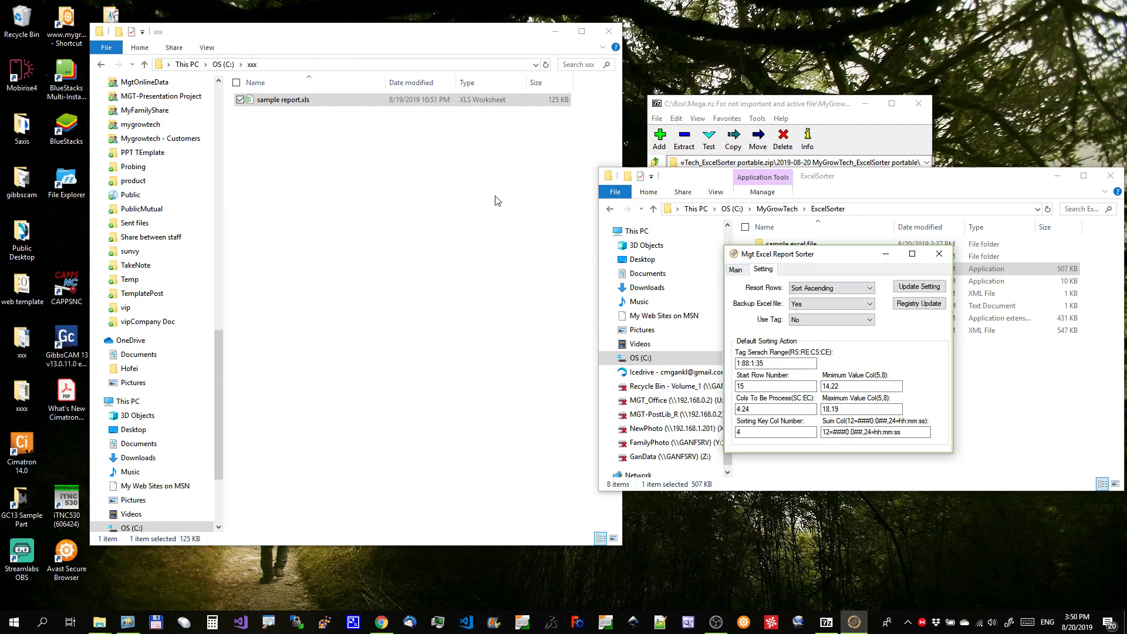
- Check that sample report.xls's context menu has no sort option yet
click(308, 148)
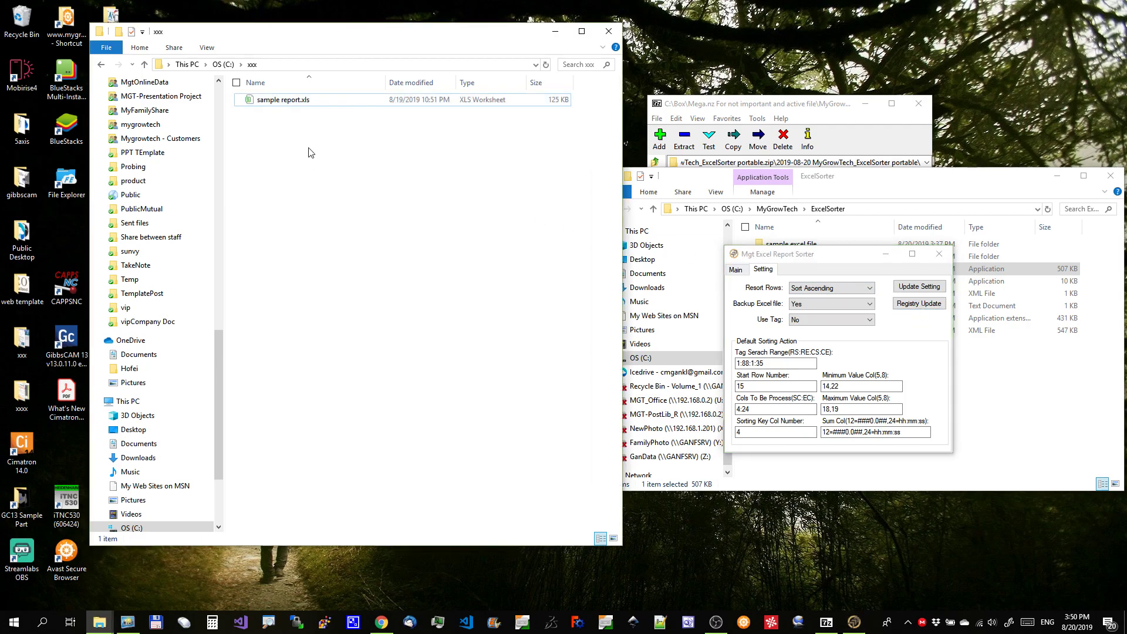
right_click(302, 104)
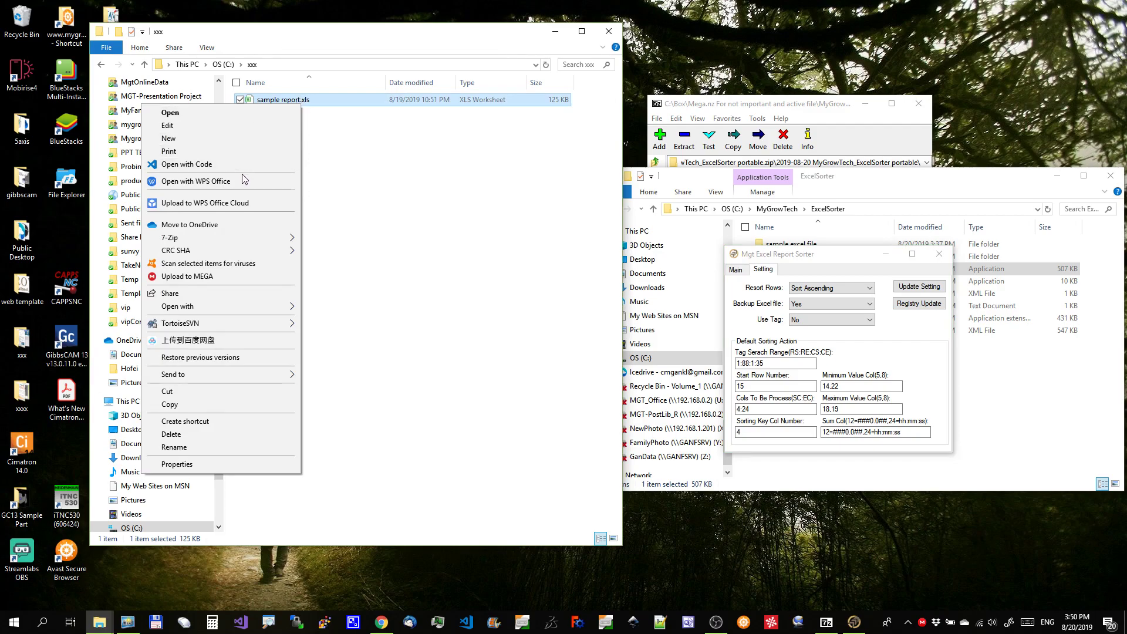
click(421, 166)
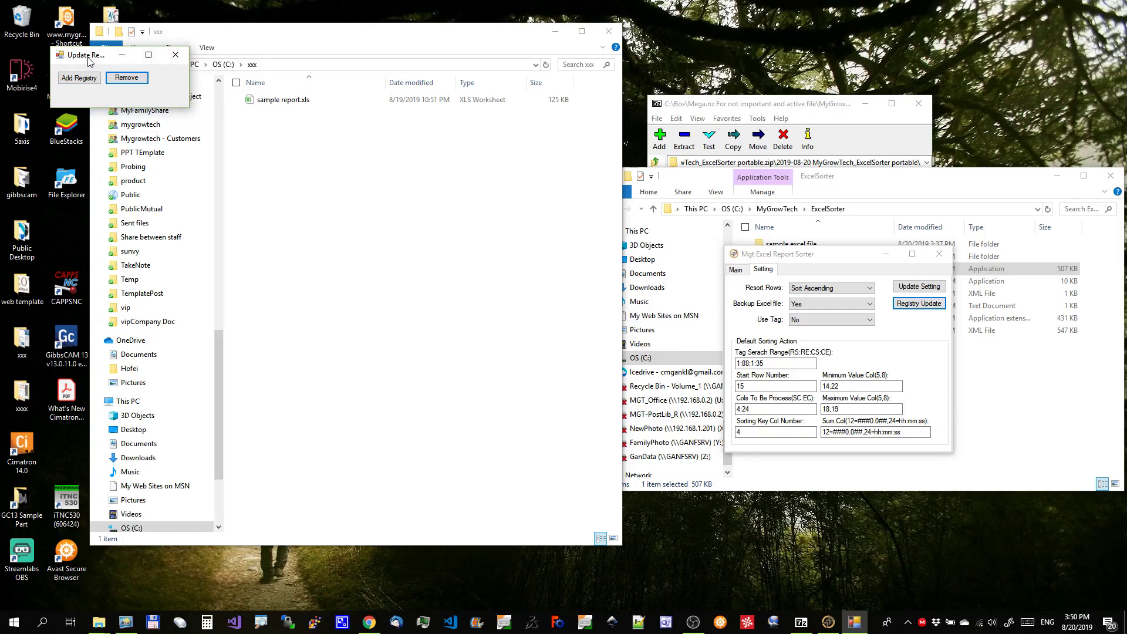
- Add the registry entry and confirm sample report.xls now offers ExcelSorter
drag(88, 56, 410, 275)
click(397, 295)
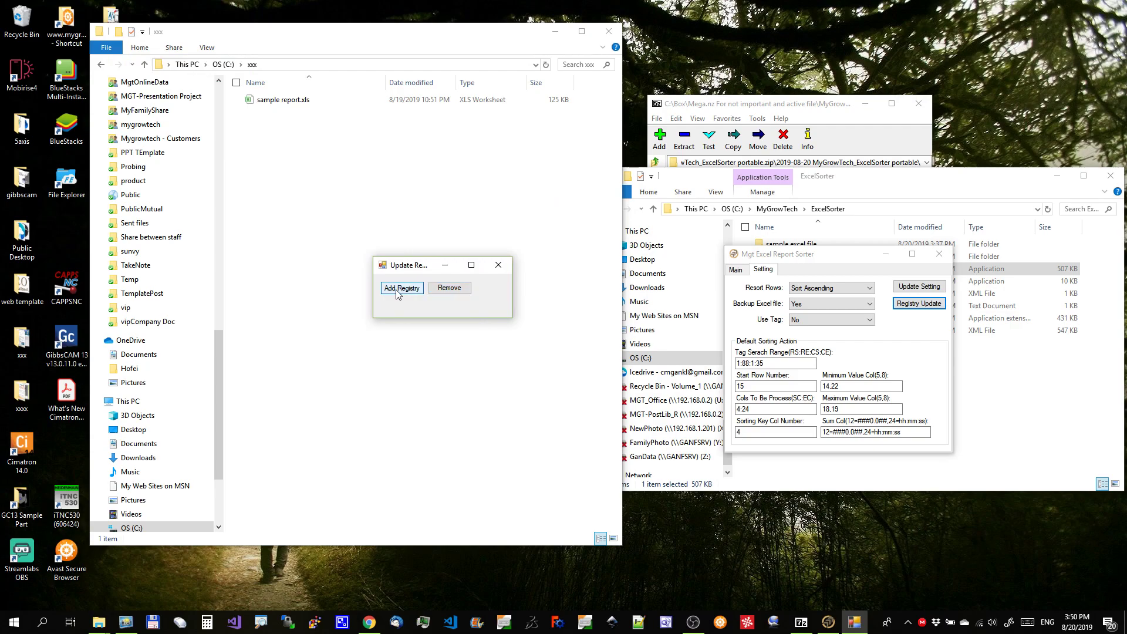
right_click(285, 98)
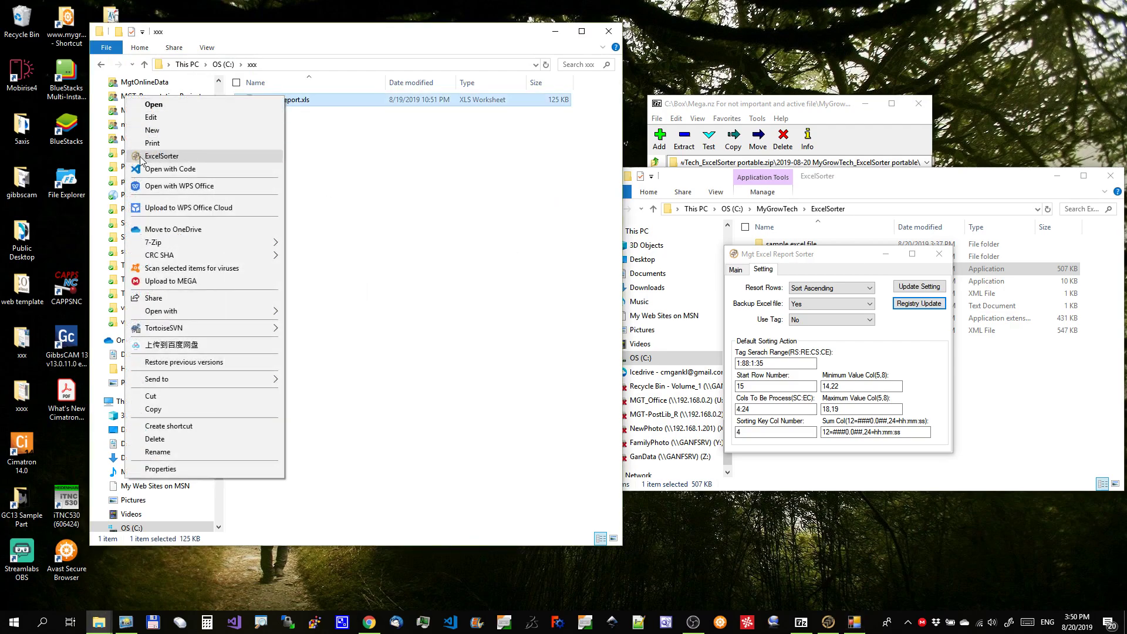
click(514, 190)
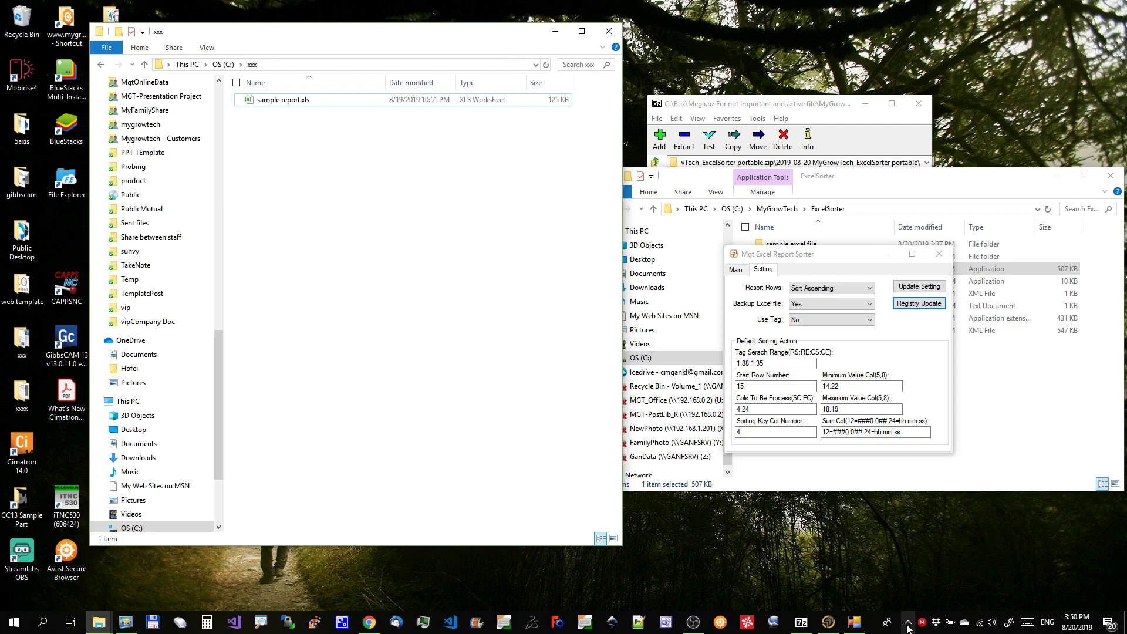
- Close the Update Registry dialog and the report sorter window
click(855, 623)
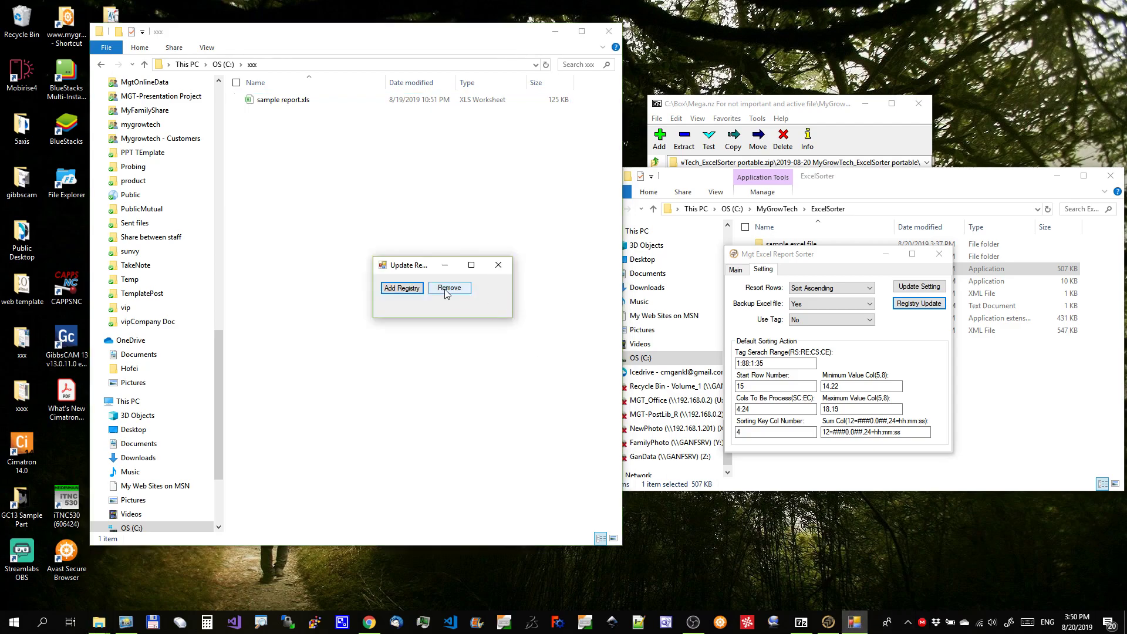
click(500, 267)
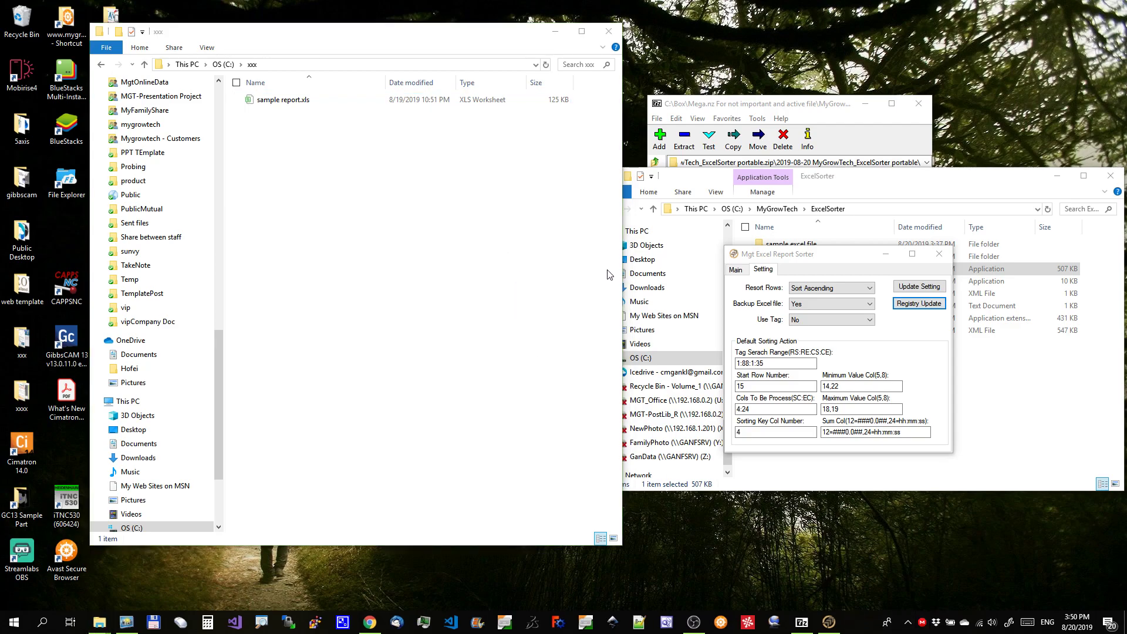
click(861, 260)
click(940, 254)
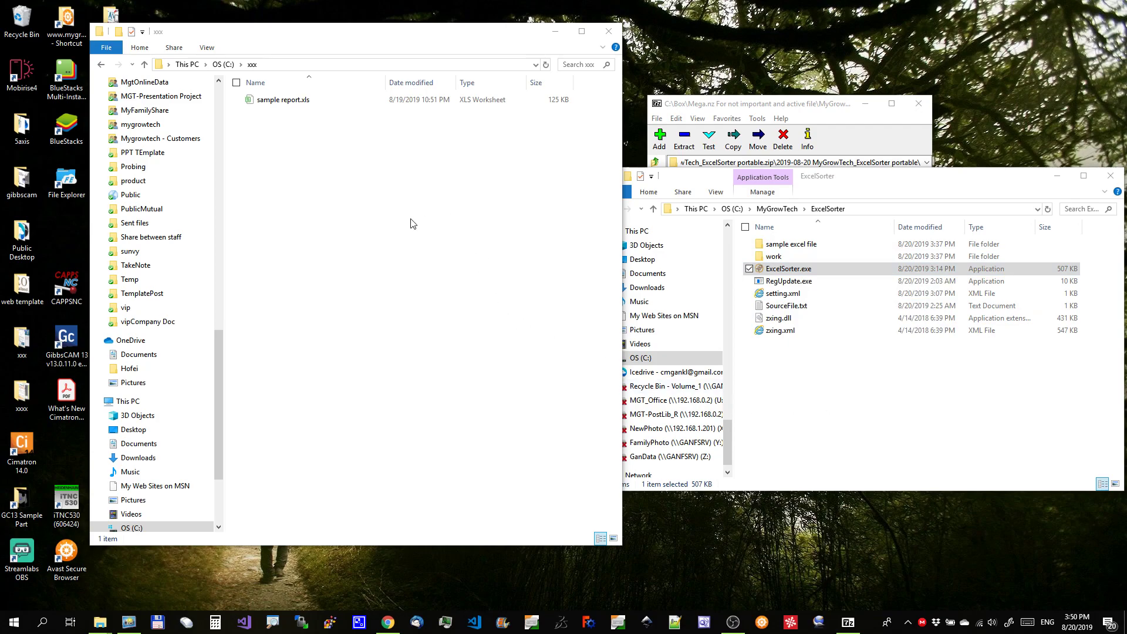
- Send sample report.xls to ExcelSorter from its context menu
click(288, 106)
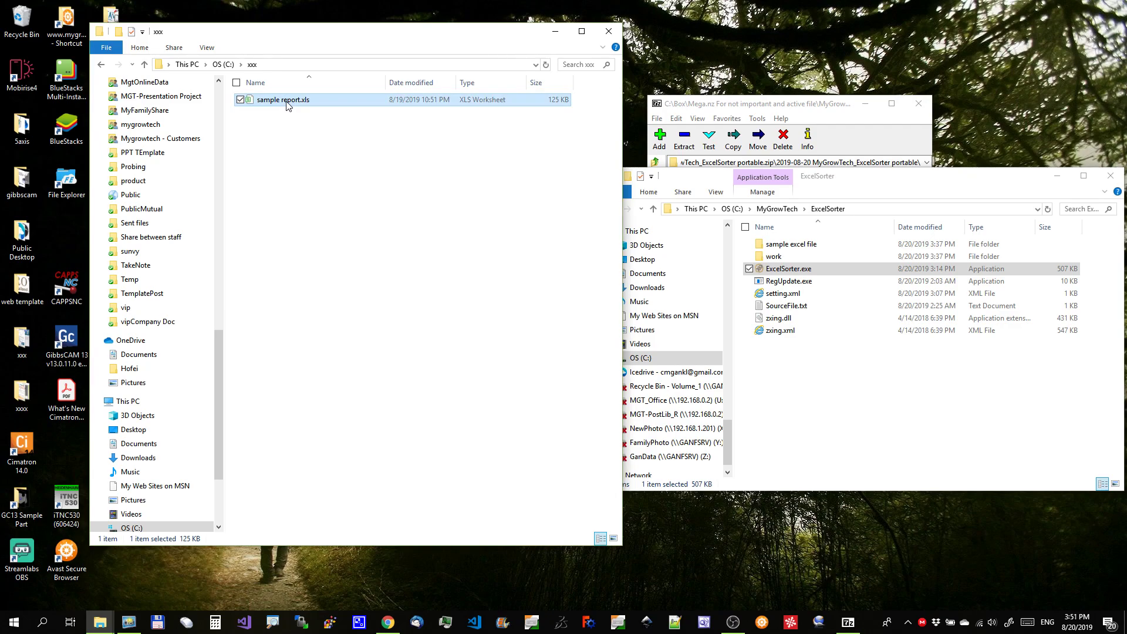
right_click(287, 106)
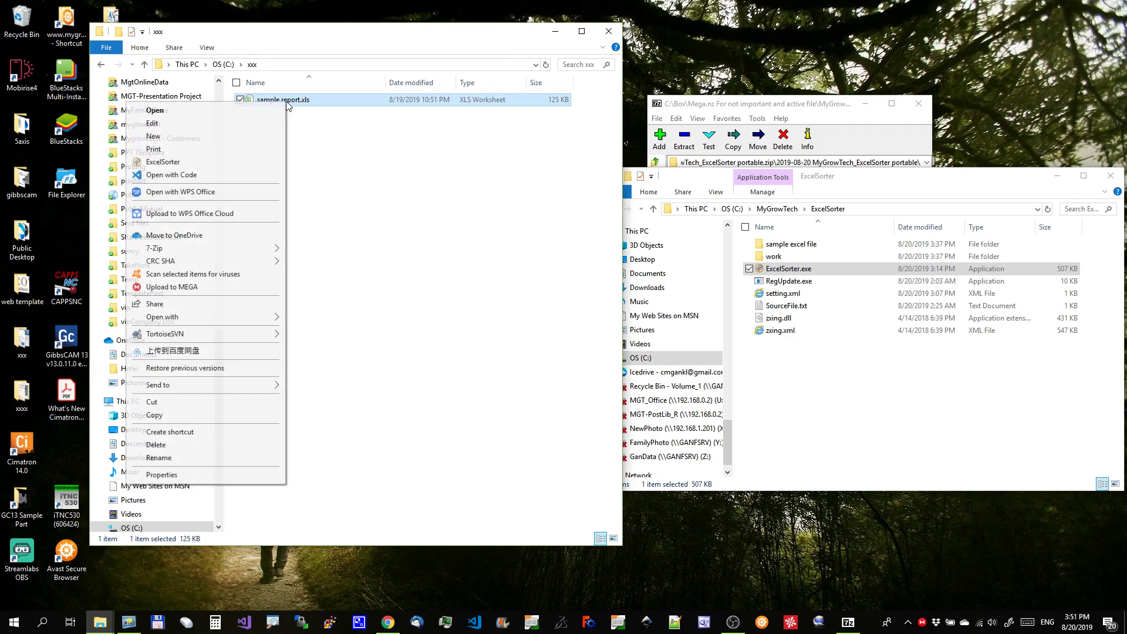
click(189, 162)
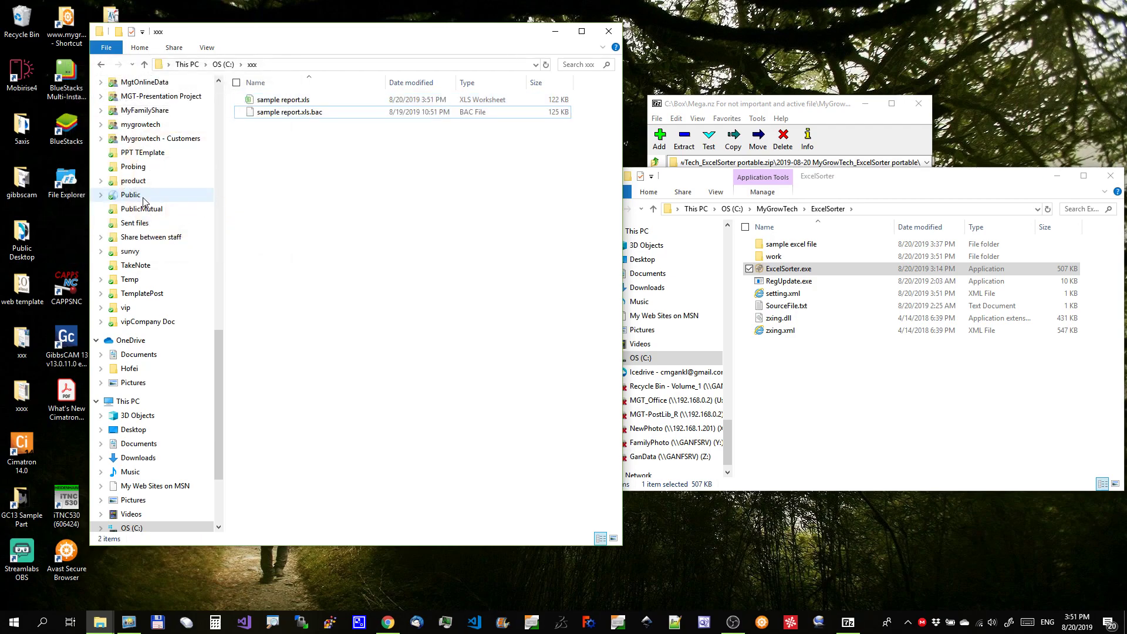
- Look at the sample report.xls.bac backup, then open the sorted sample report.xls
click(323, 116)
click(313, 127)
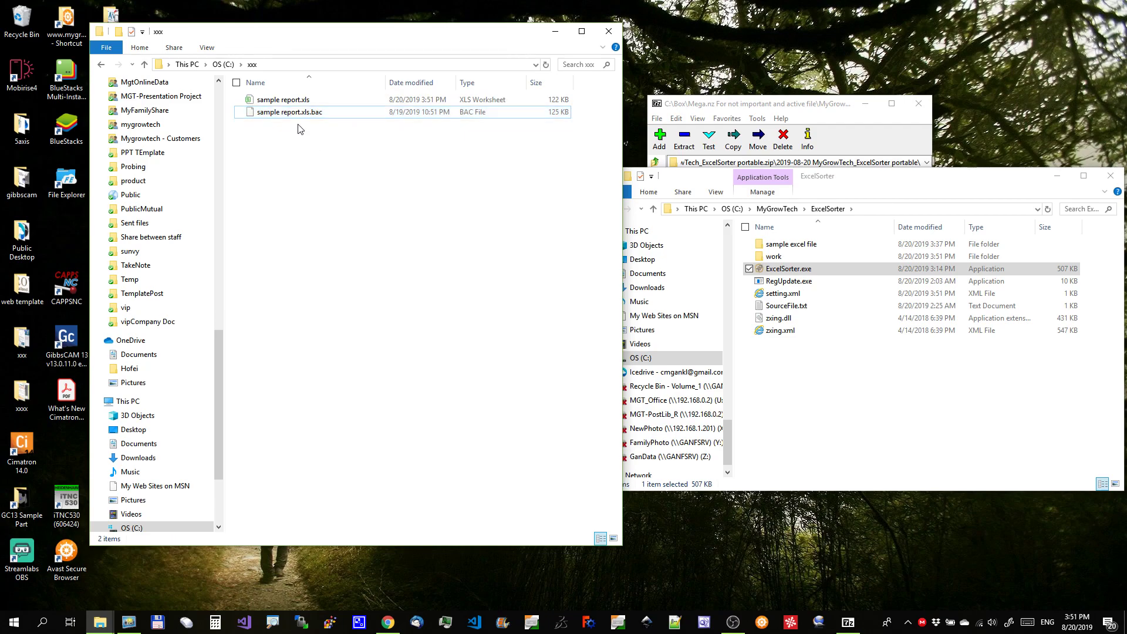
double_click(278, 100)
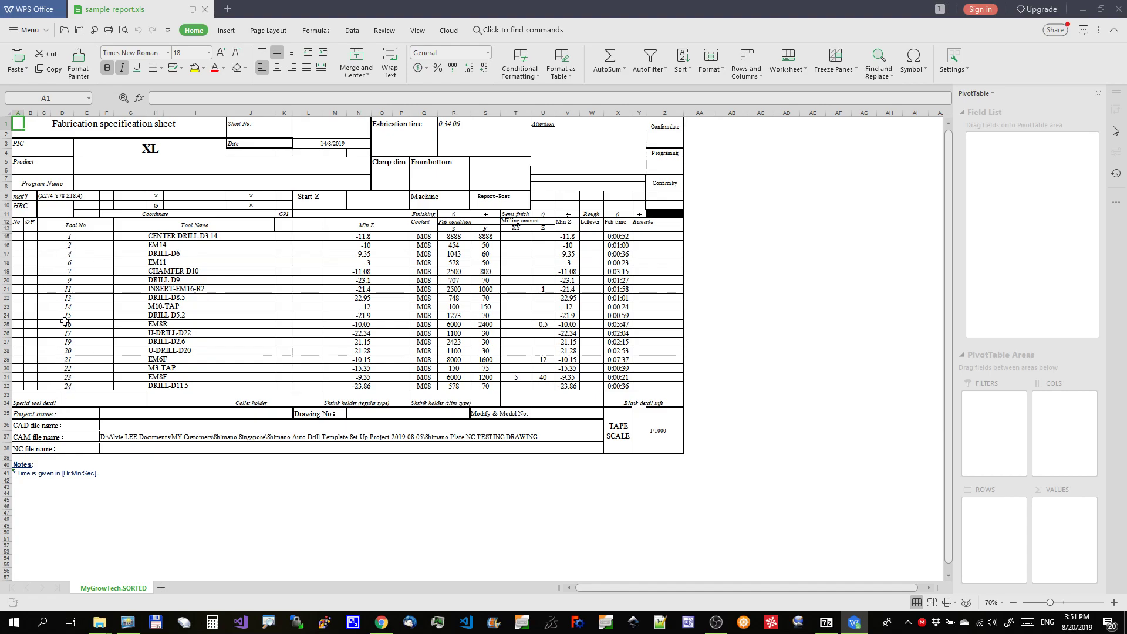
- Inspect row 15's merged values: tool number, name, Min Z -11.8, cutting value 8888, fabrication time
click(84, 235)
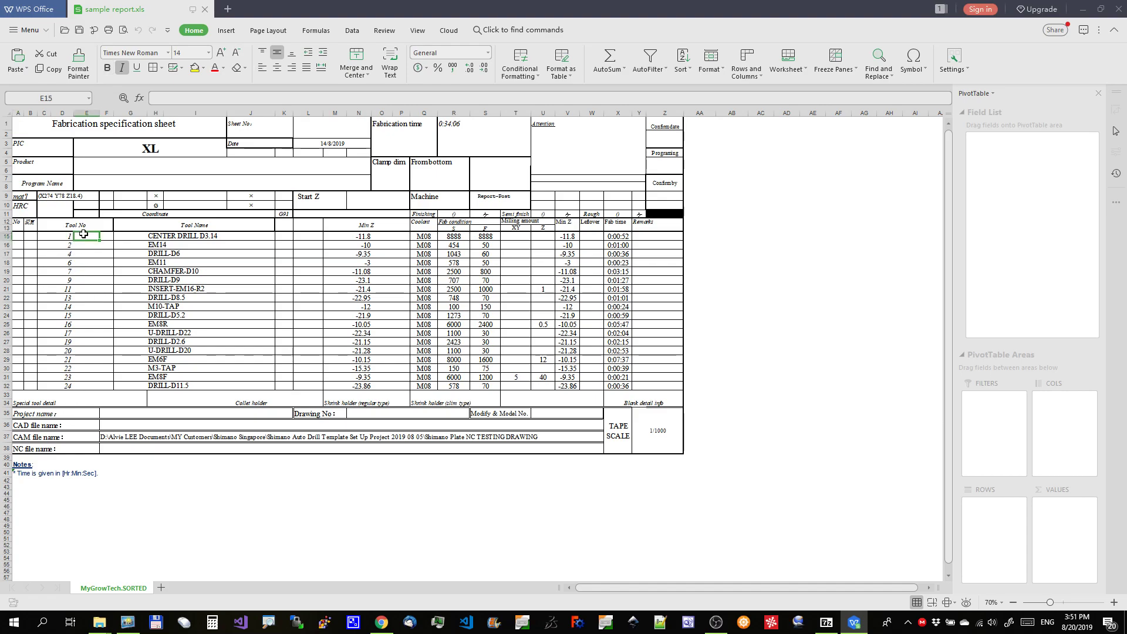
click(178, 236)
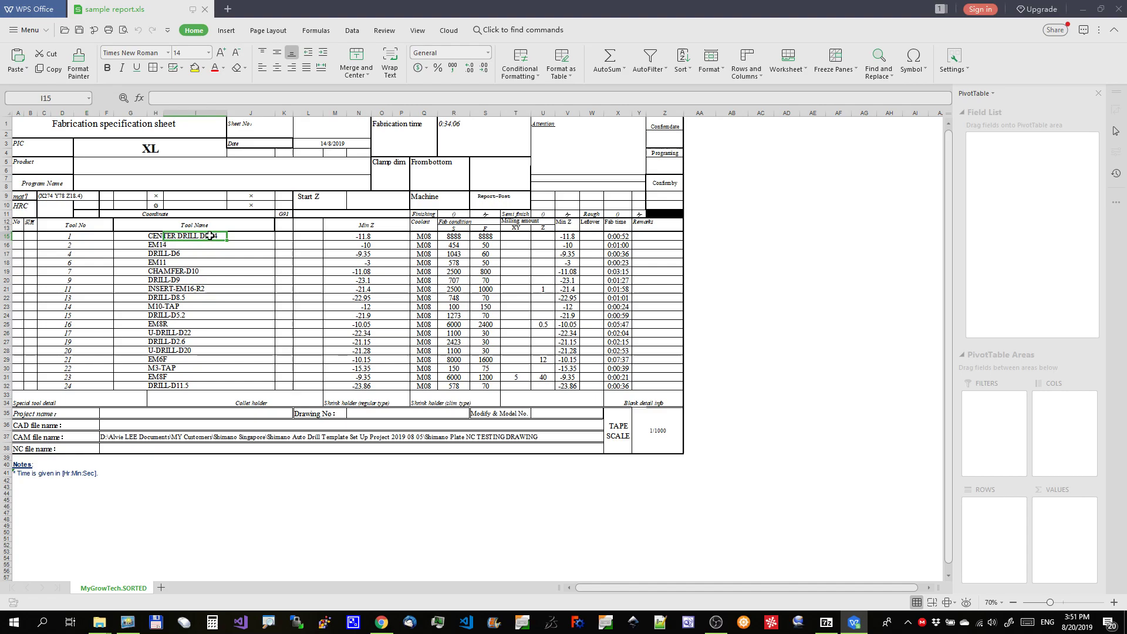
click(378, 237)
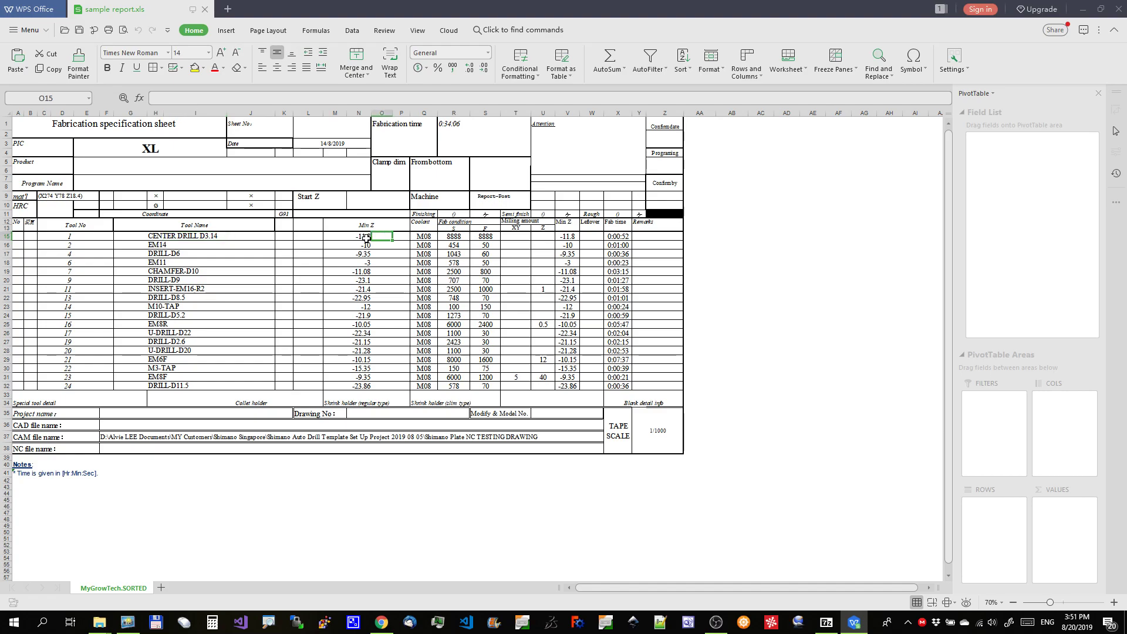
click(358, 237)
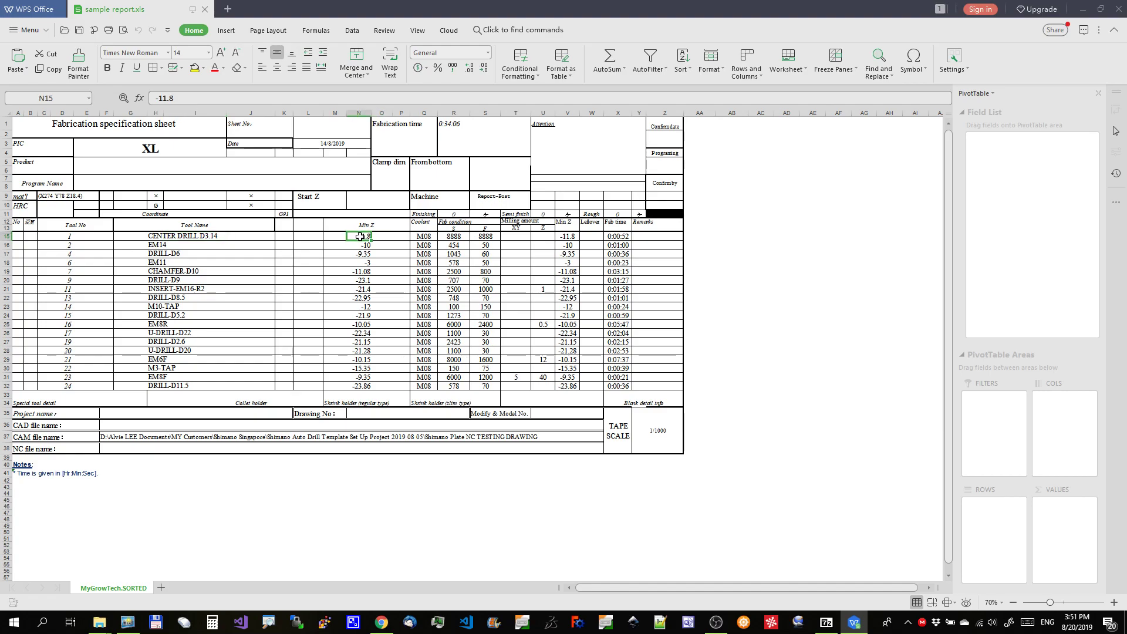
click(455, 237)
click(486, 236)
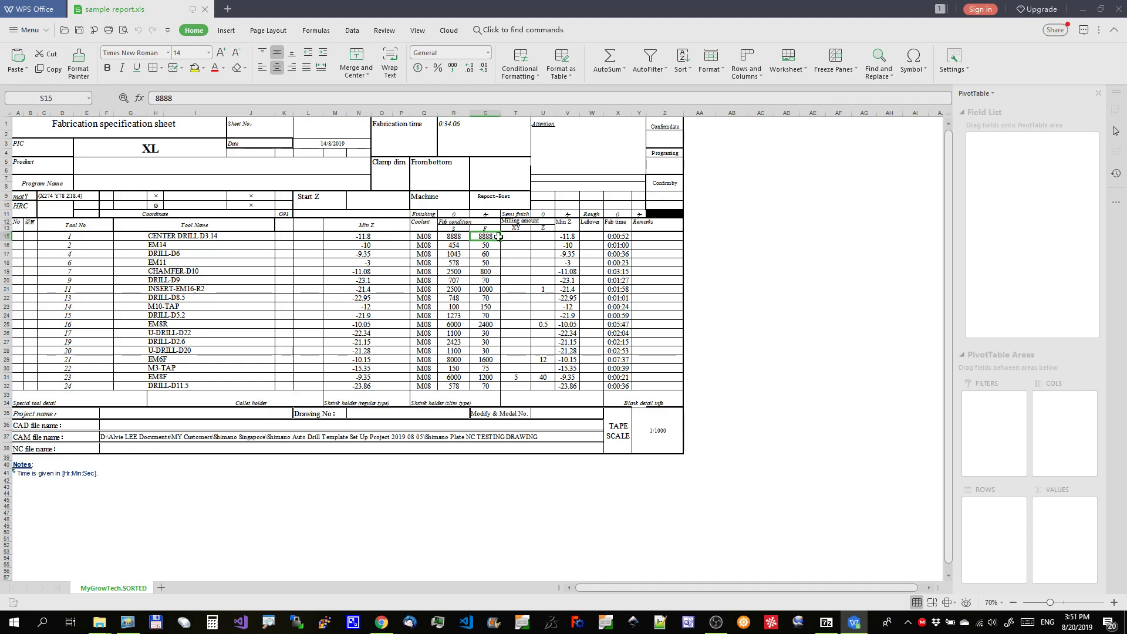
click(568, 236)
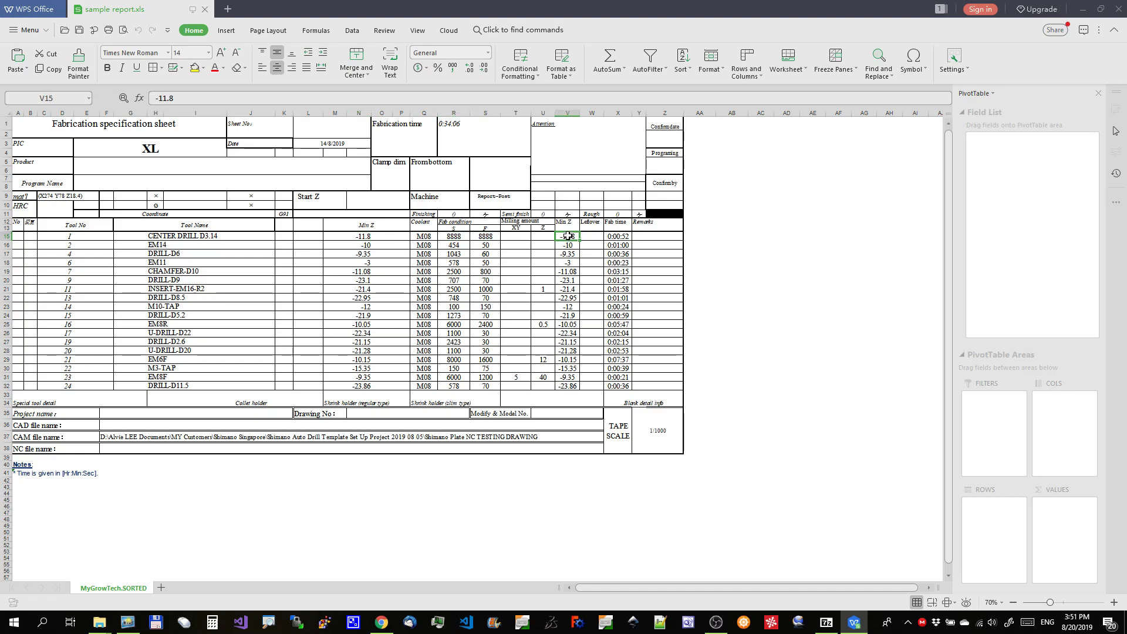
click(617, 237)
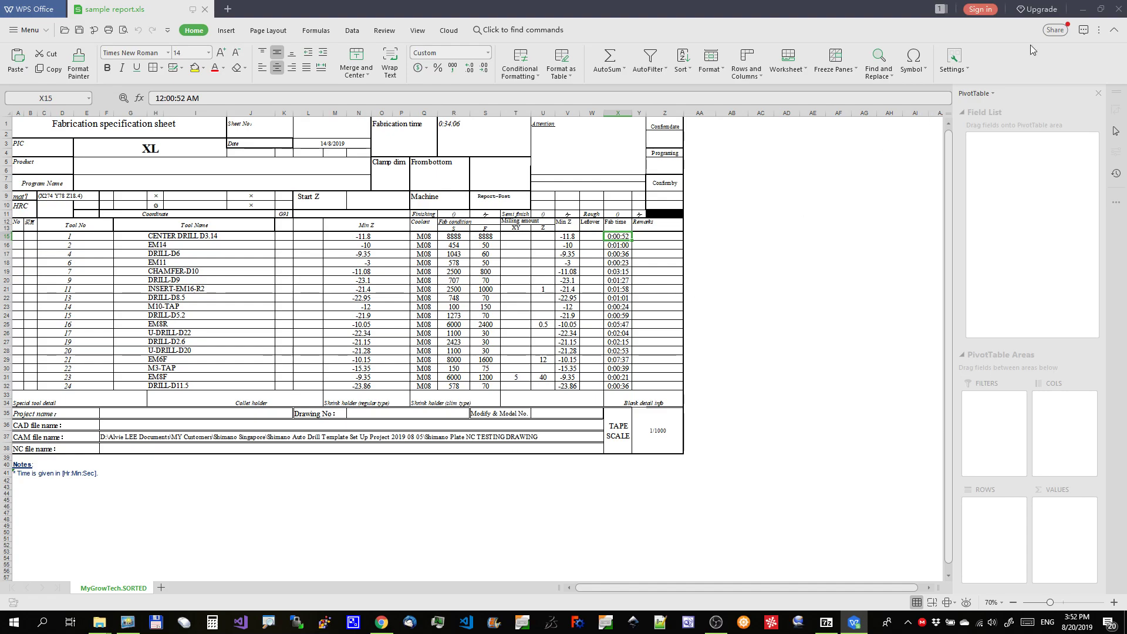
- Close the spreadsheet and delete the sorted sample report.xls
click(1118, 9)
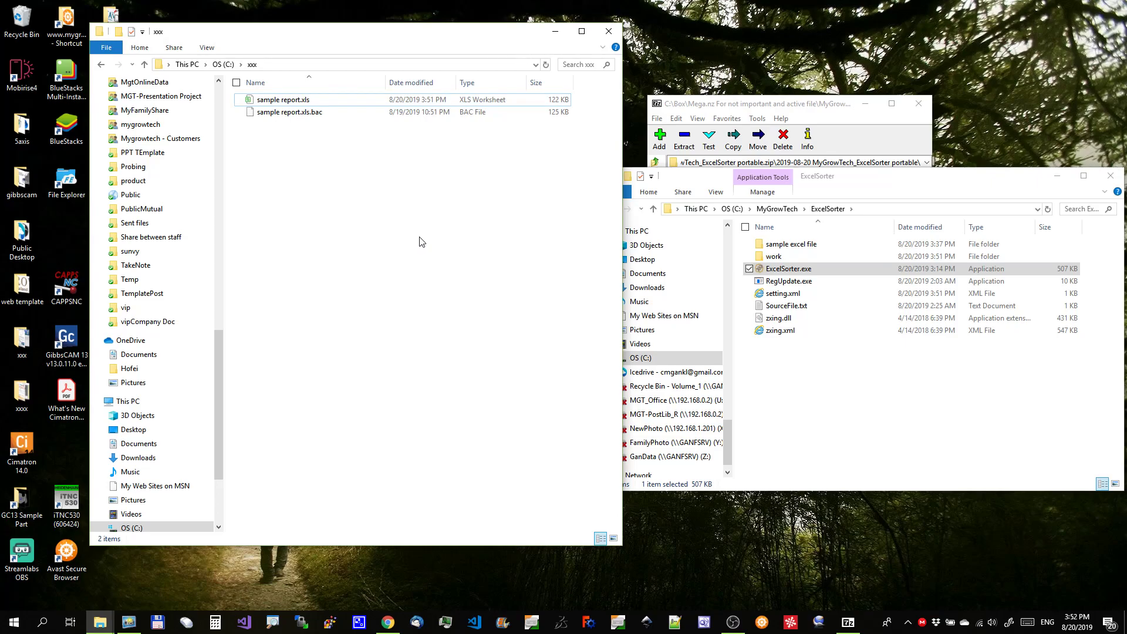
click(295, 112)
click(301, 97)
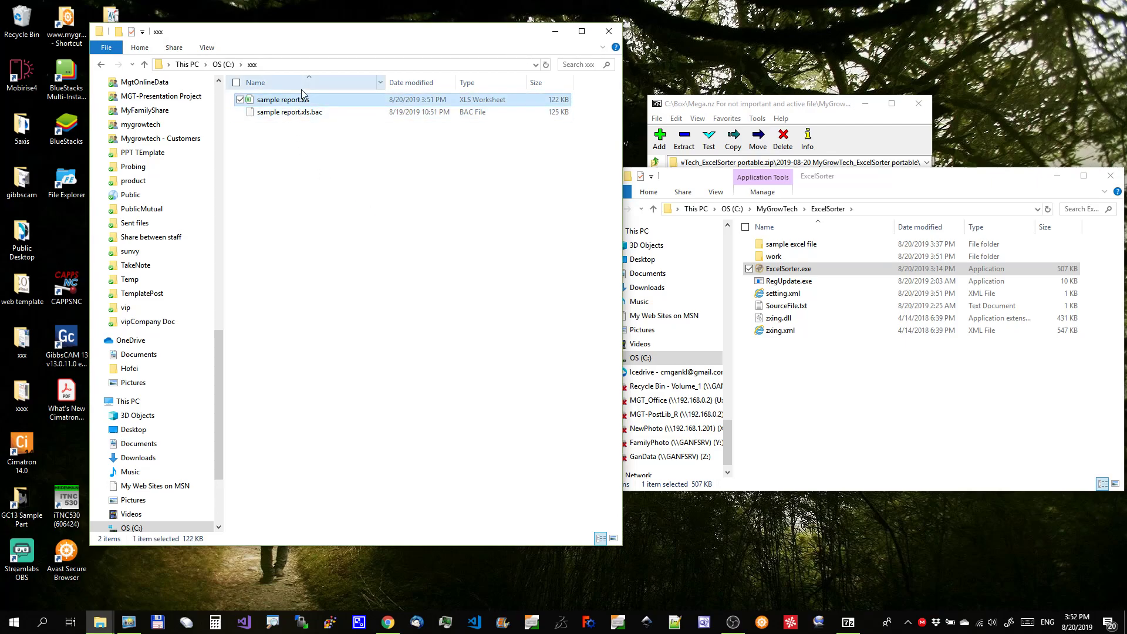
key(Delete)
- Rename sample report.xls.bac back to sample report.xls, accepting the extension change
click(320, 103)
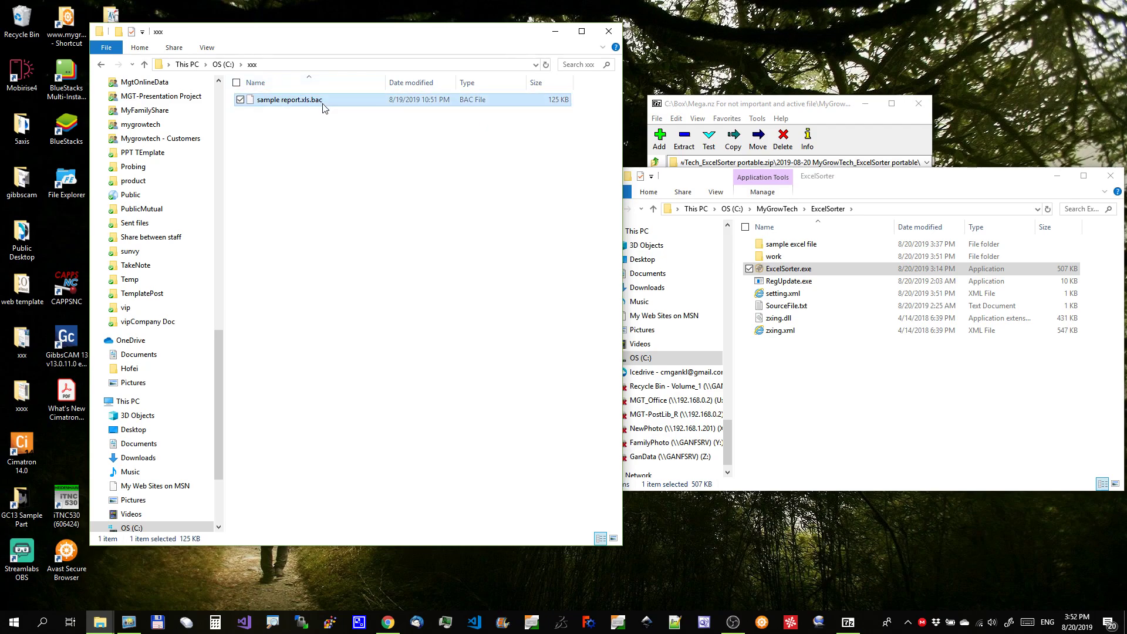
click(324, 104)
click(326, 100)
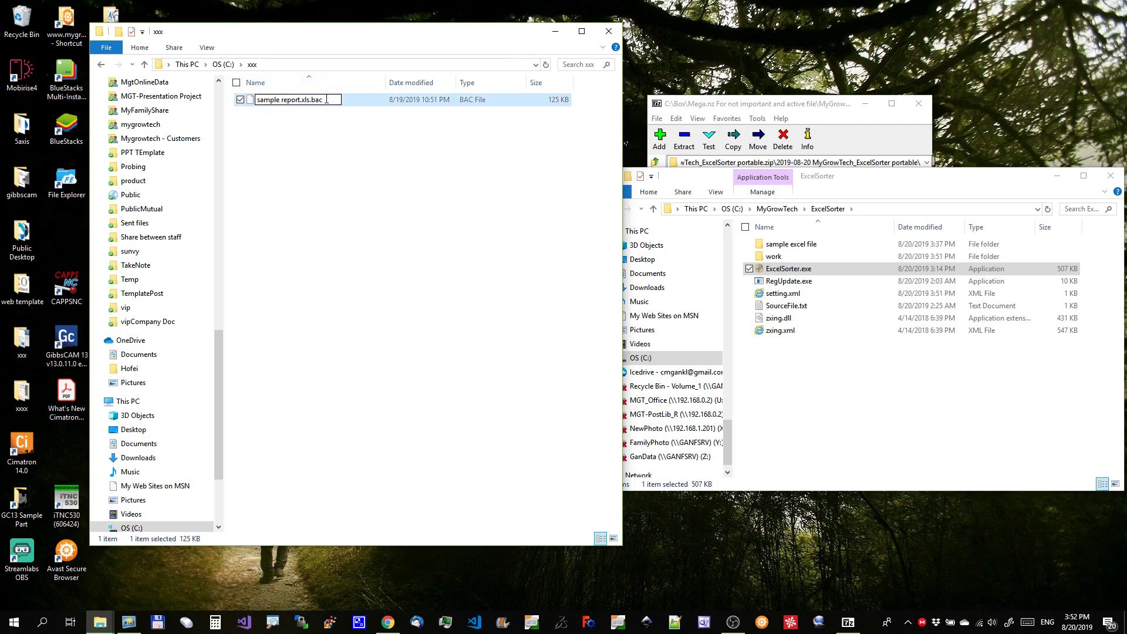
key(BackSpace)
click(307, 135)
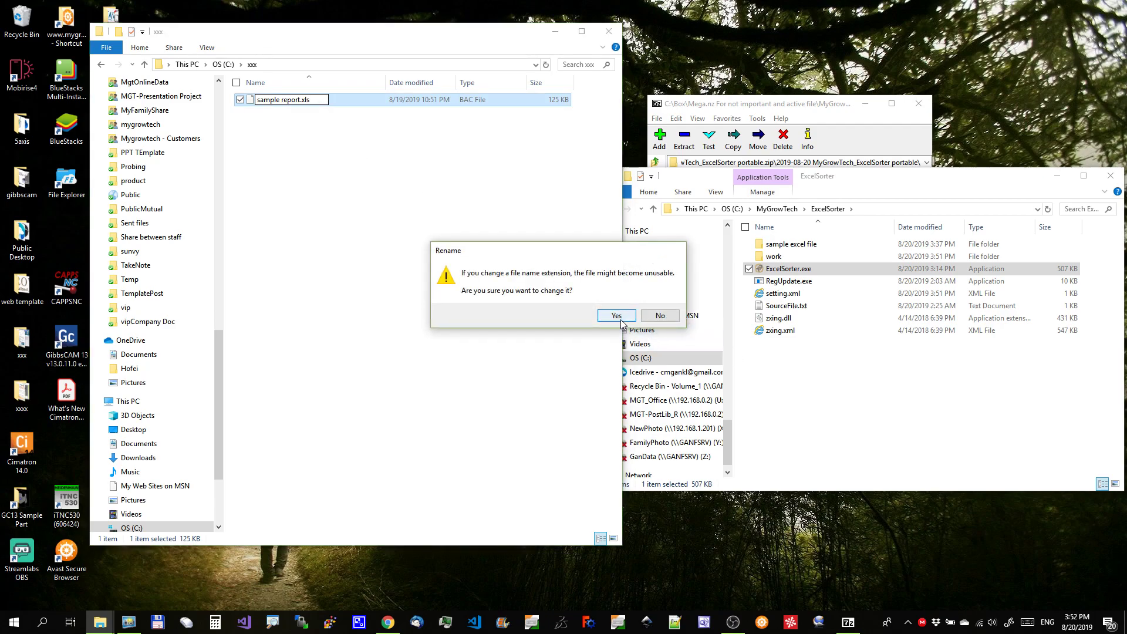
click(616, 316)
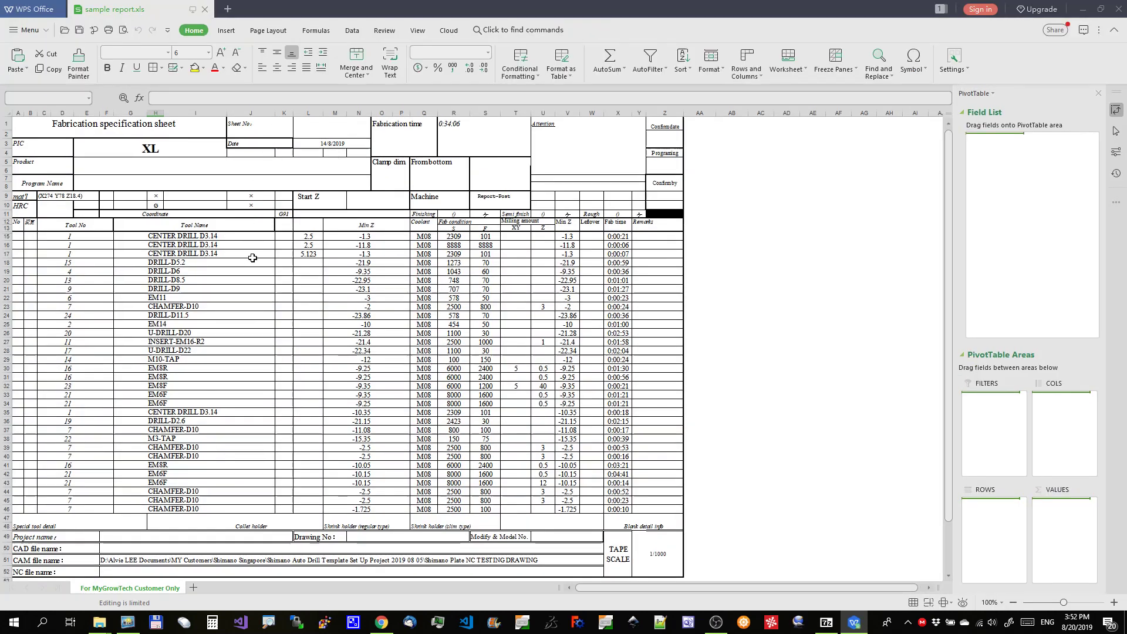
- Relaunch ExcelSorter.exe from the ExcelSorter folder window
mouse_move(97, 624)
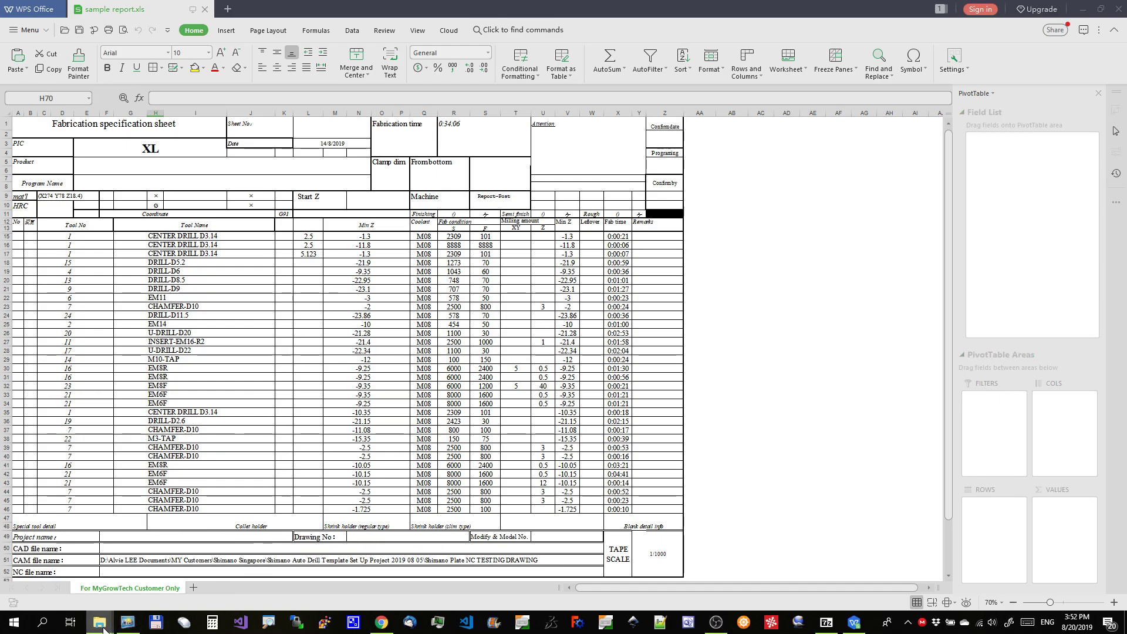
click(159, 591)
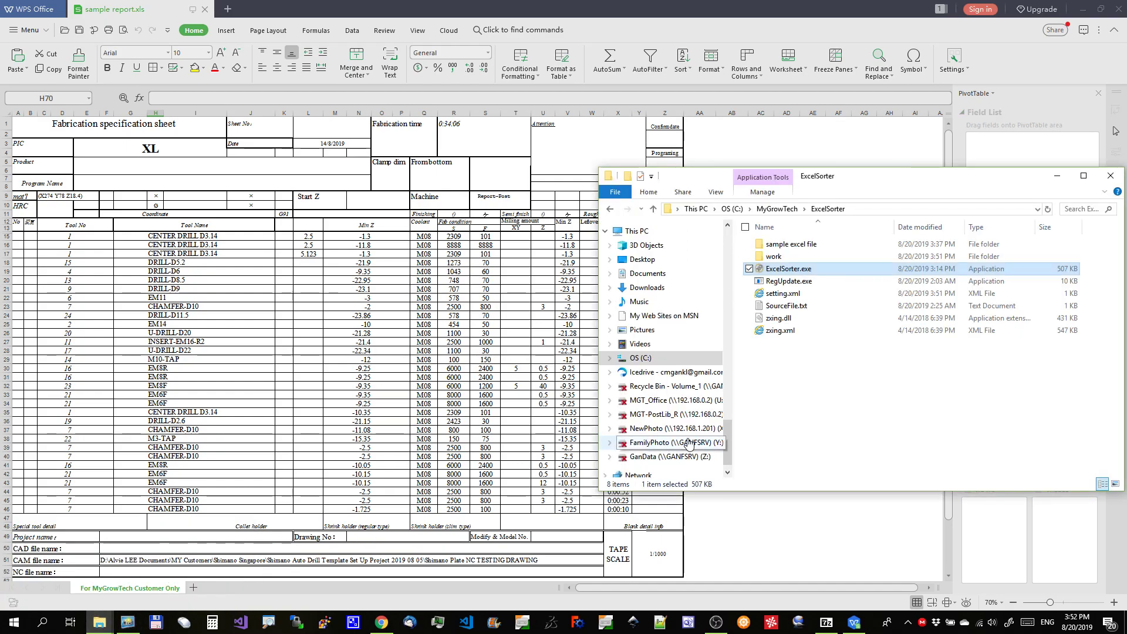
click(821, 399)
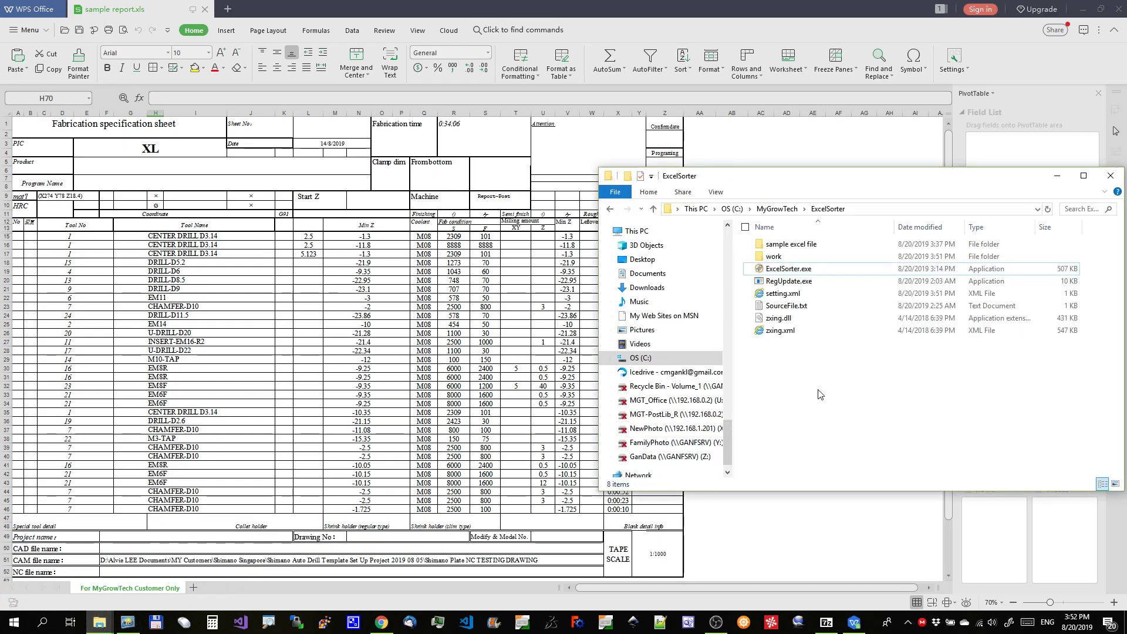
double_click(793, 273)
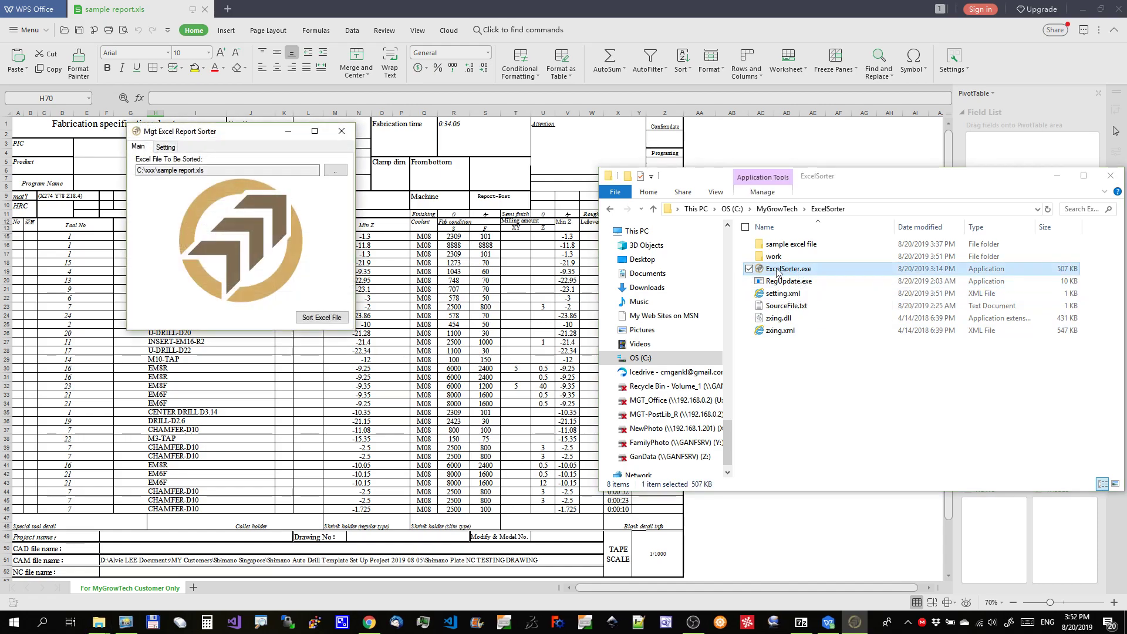
- Bring up the sorter settings over sample report.xls and check key column 4 against cell D15
click(165, 147)
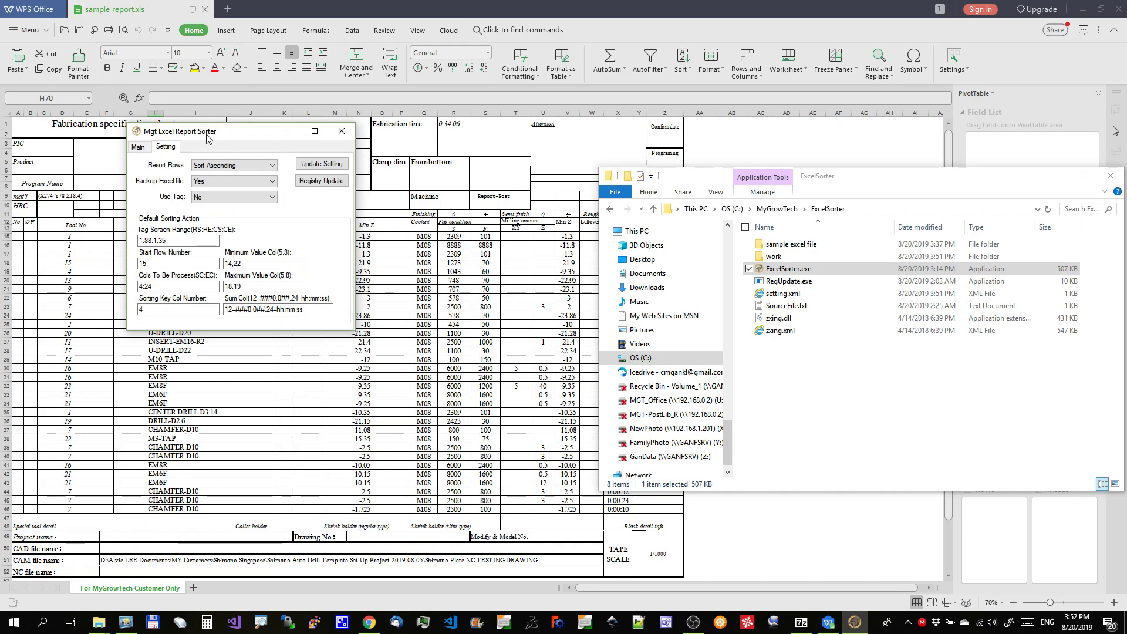
drag(214, 123, 692, 208)
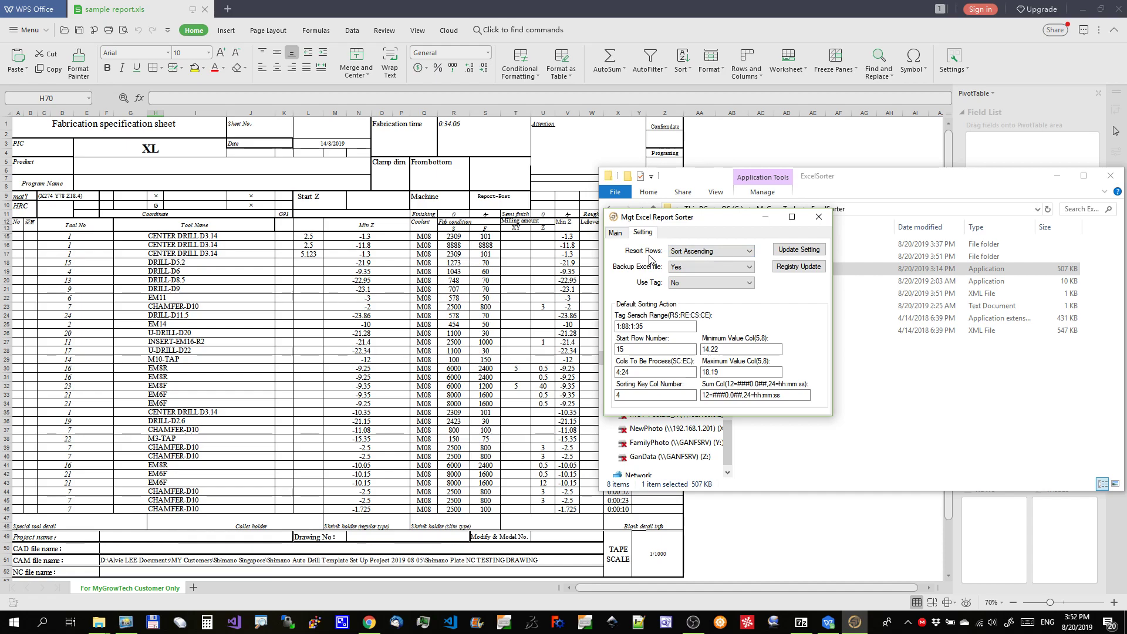
click(629, 395)
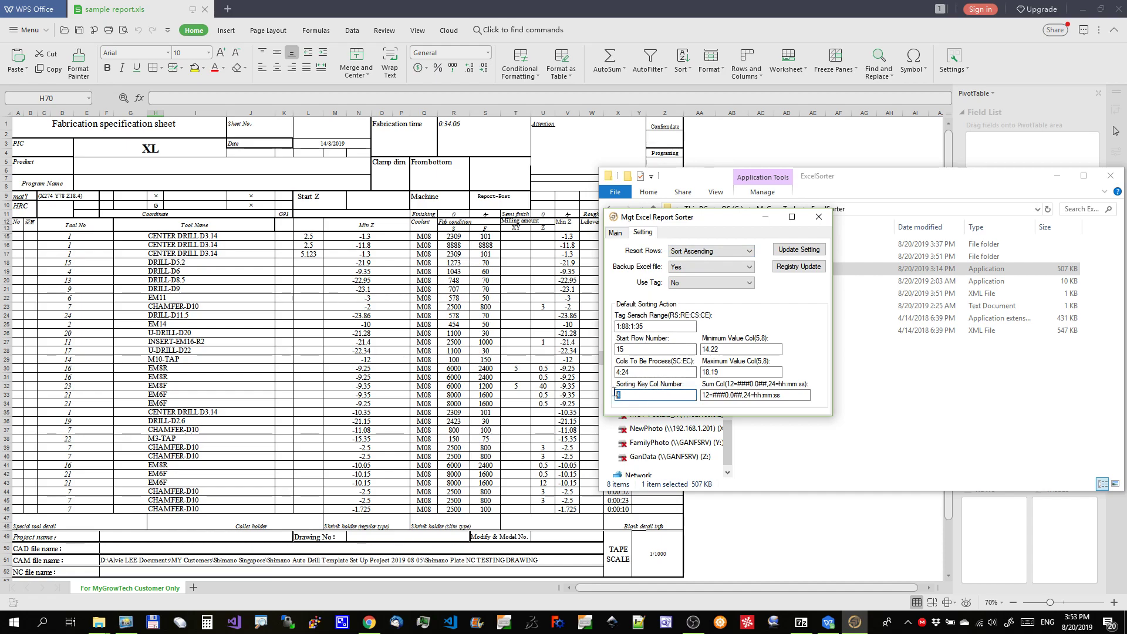
click(69, 236)
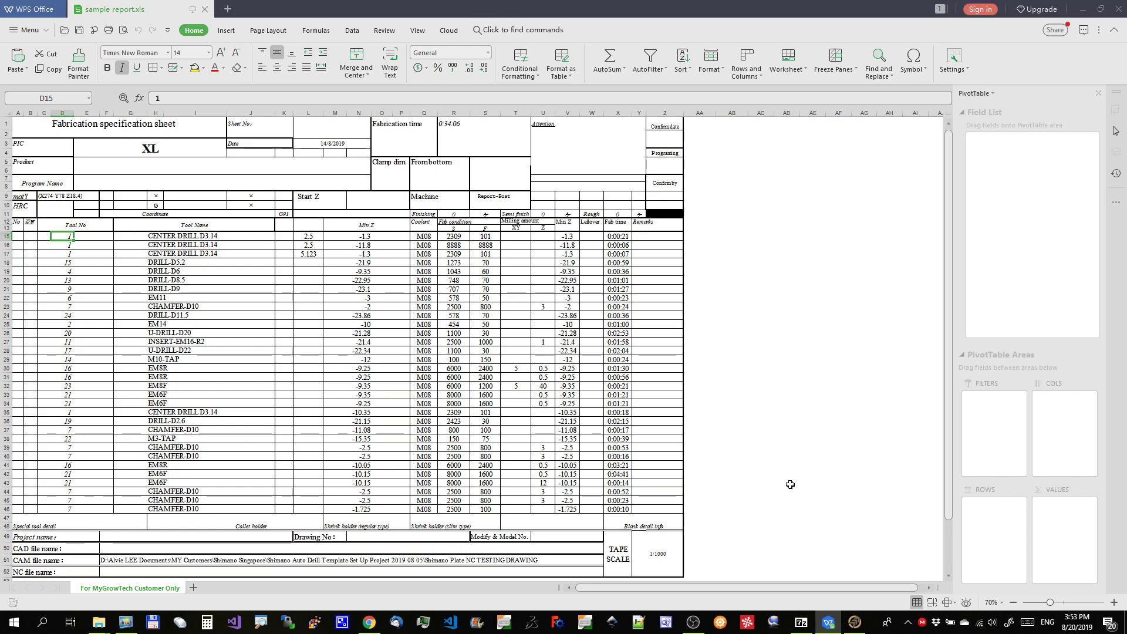
click(855, 623)
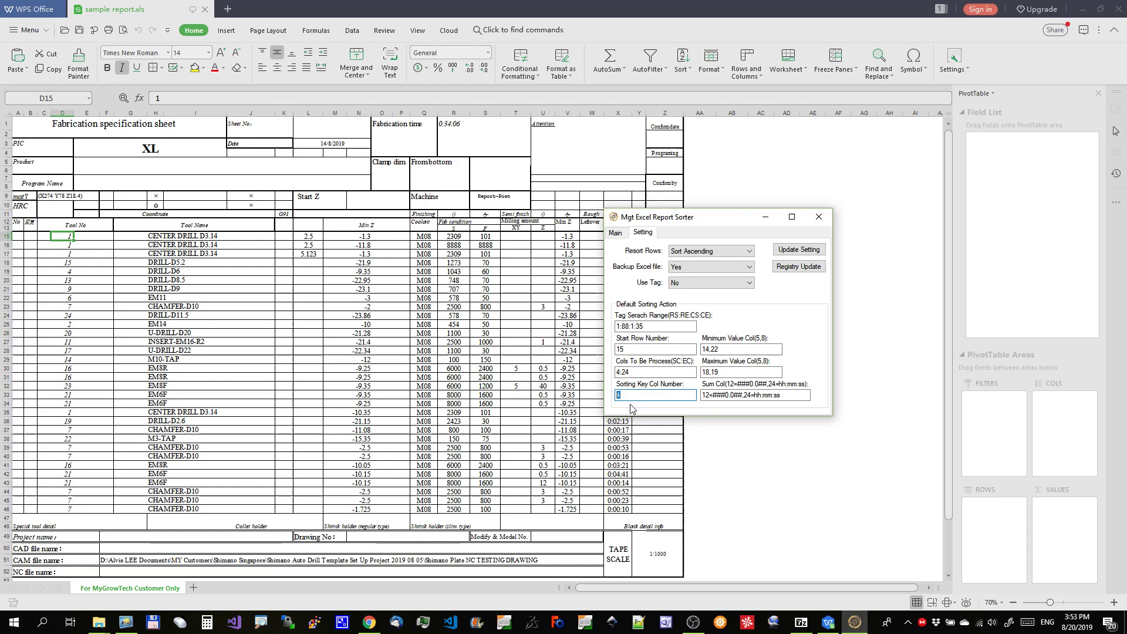
click(697, 259)
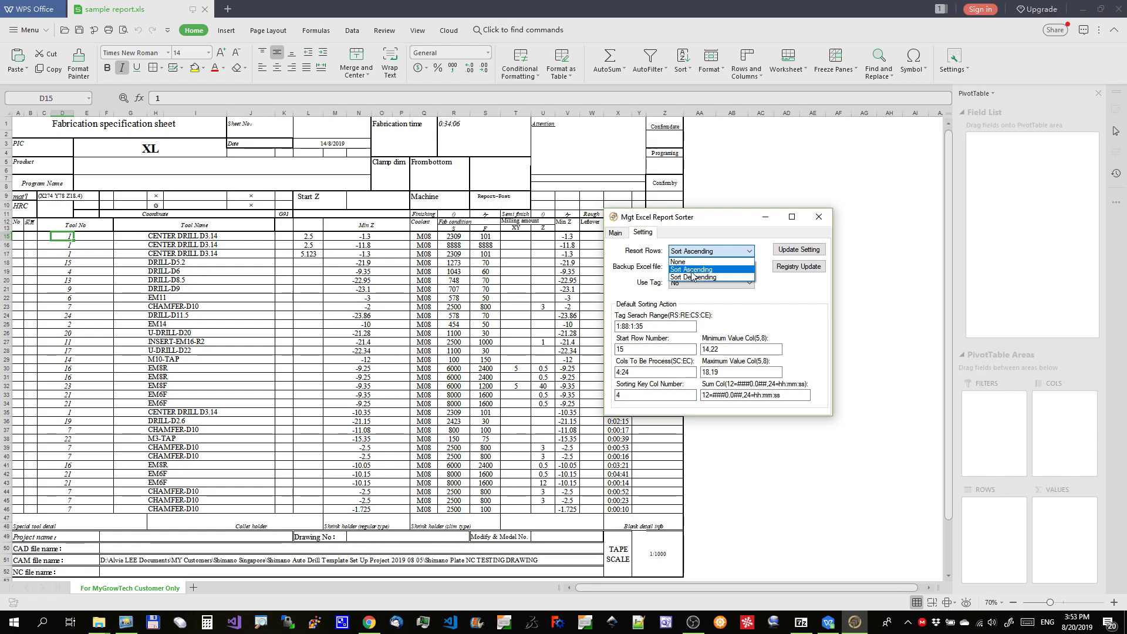
- Keep Resort Rows at Sort Ascending and Backup Excel file at Yes, leaving Tag Search Range unchanged
click(696, 270)
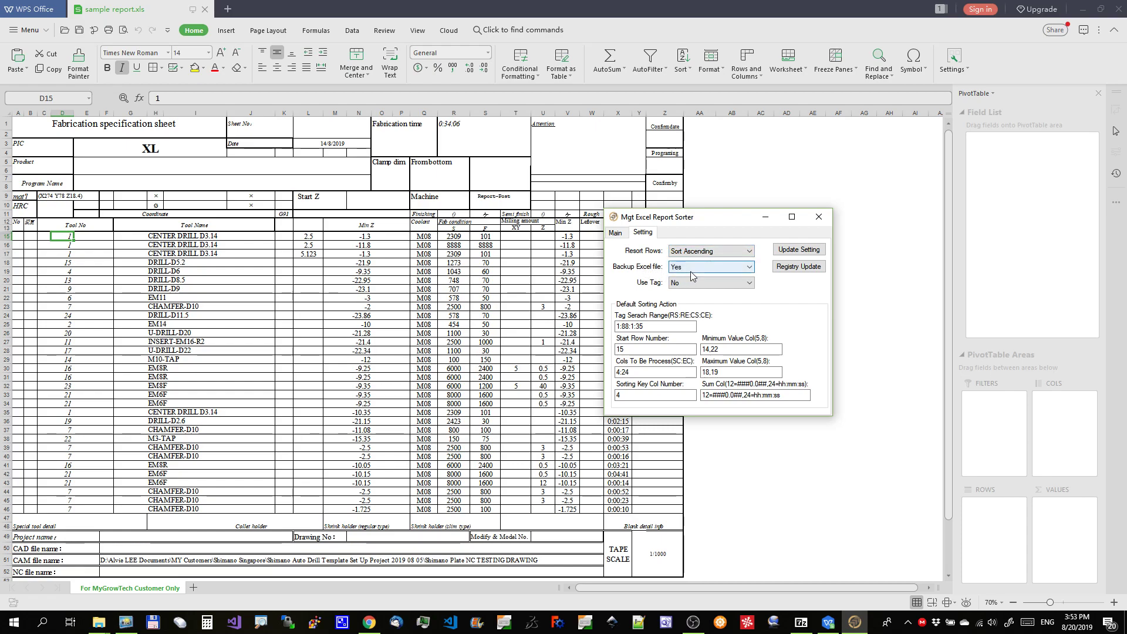
click(691, 269)
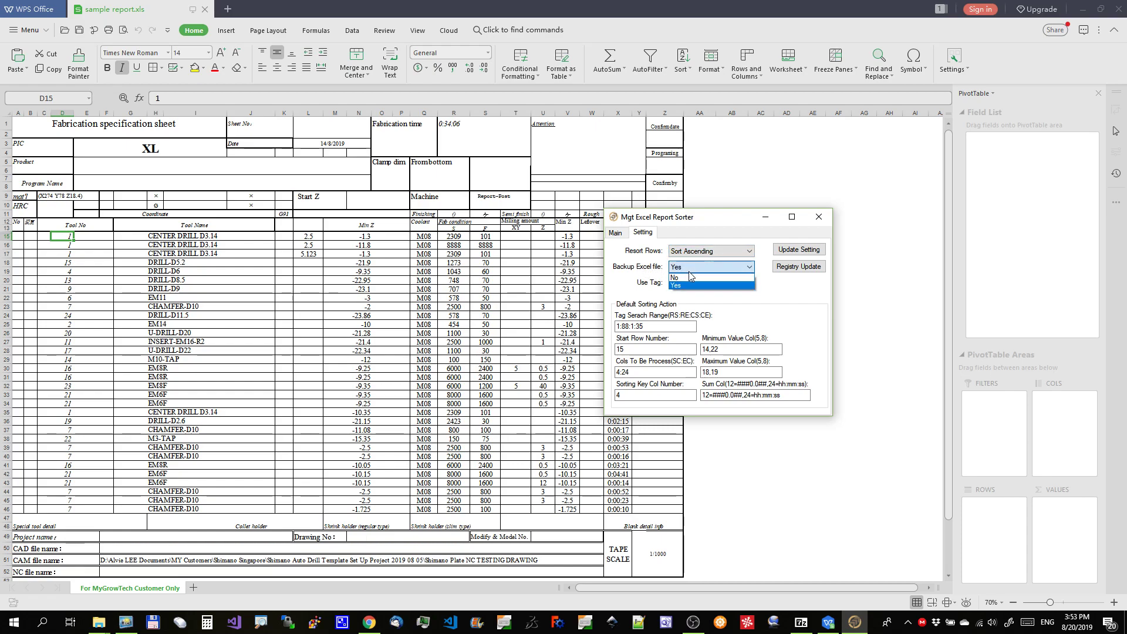
click(653, 274)
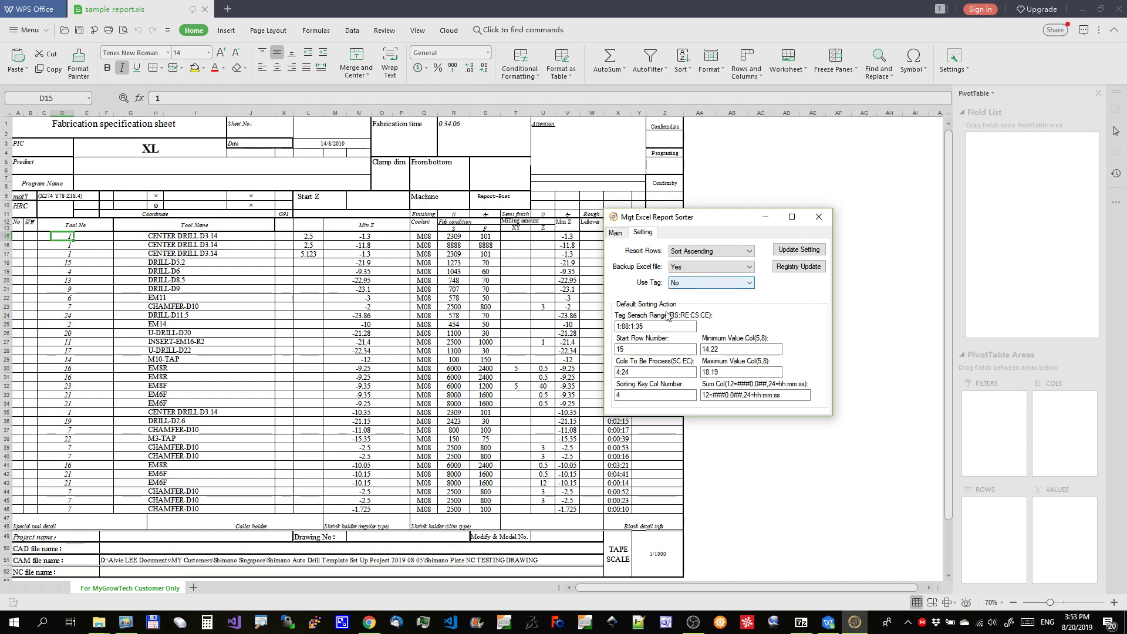
drag(658, 327, 611, 328)
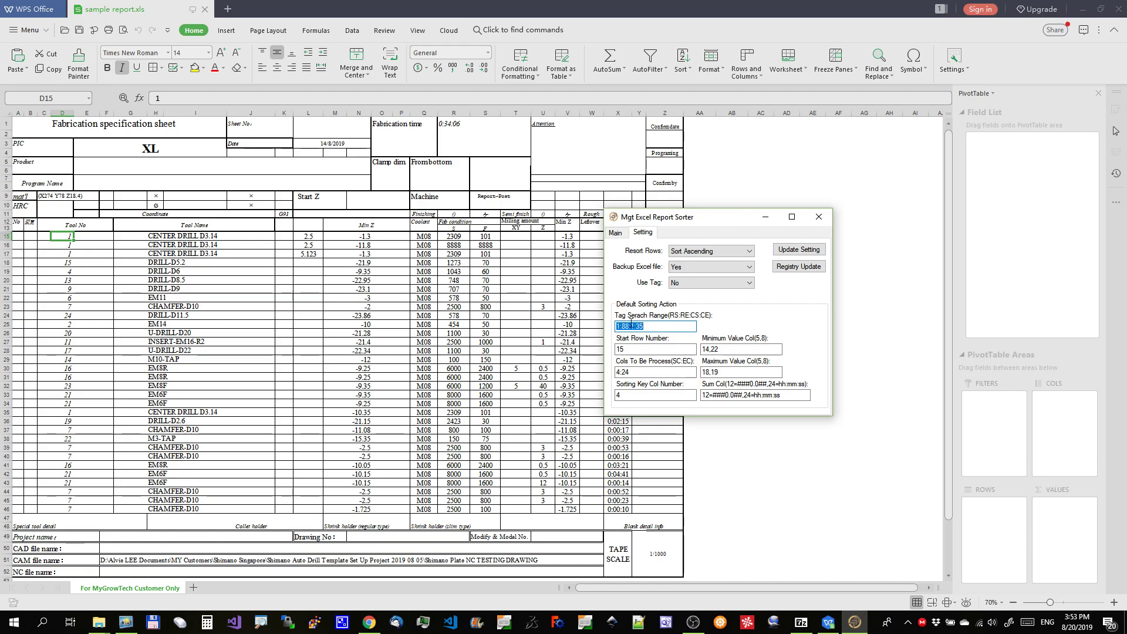
key(Right)
- Check Start Row 15, the key column and Cols 4:24 against the report sheet, then return to it
click(643, 350)
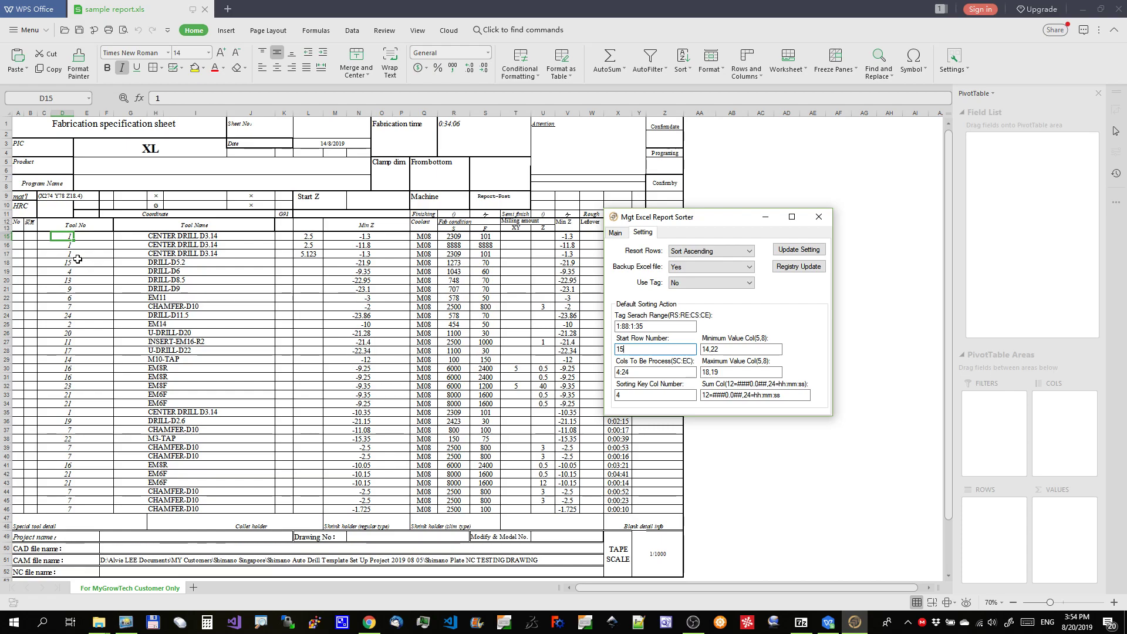
click(68, 236)
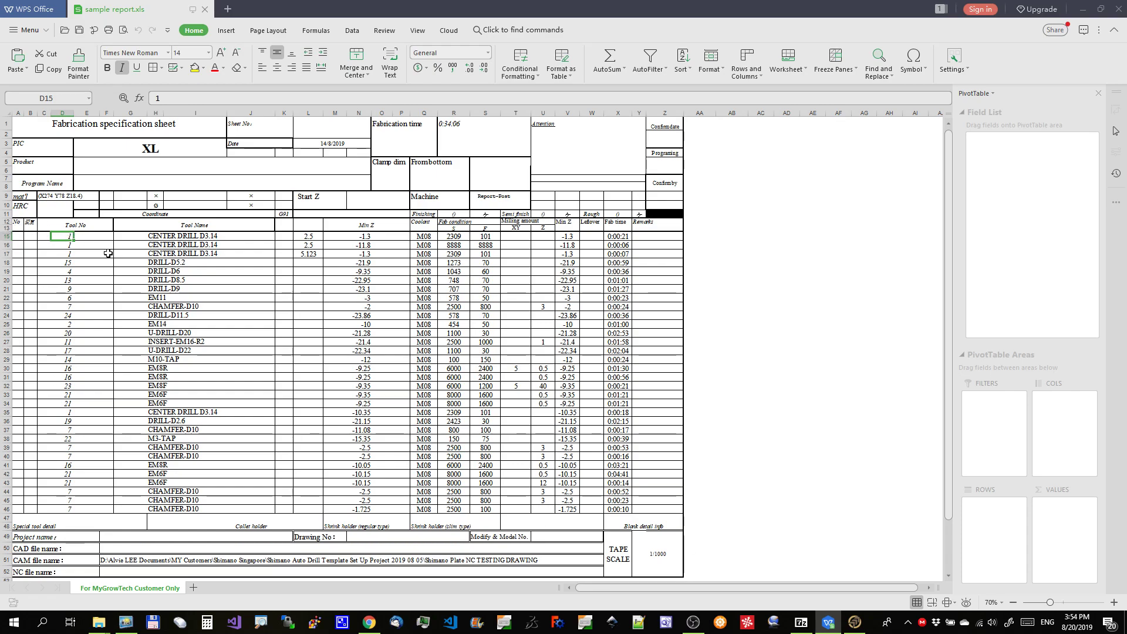
click(856, 620)
click(663, 398)
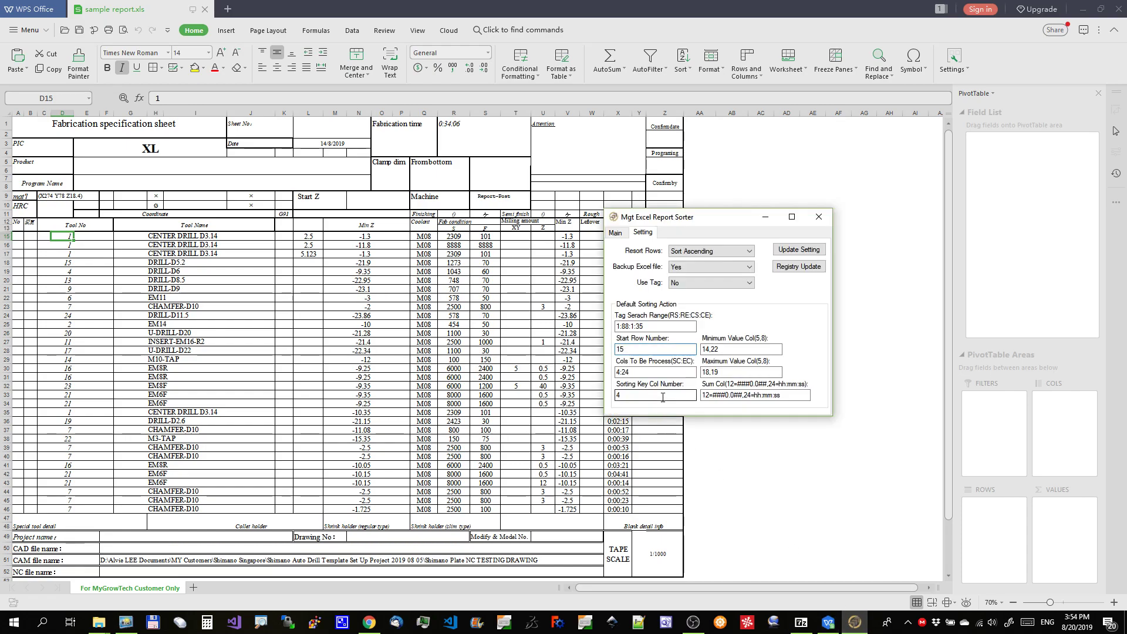
click(644, 373)
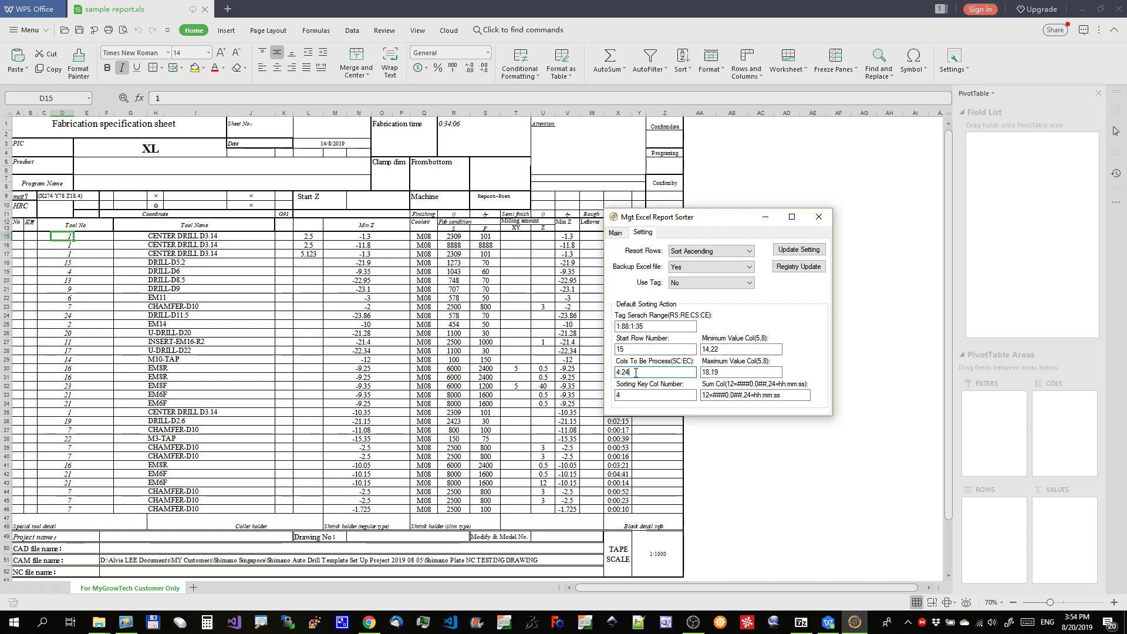
click(62, 234)
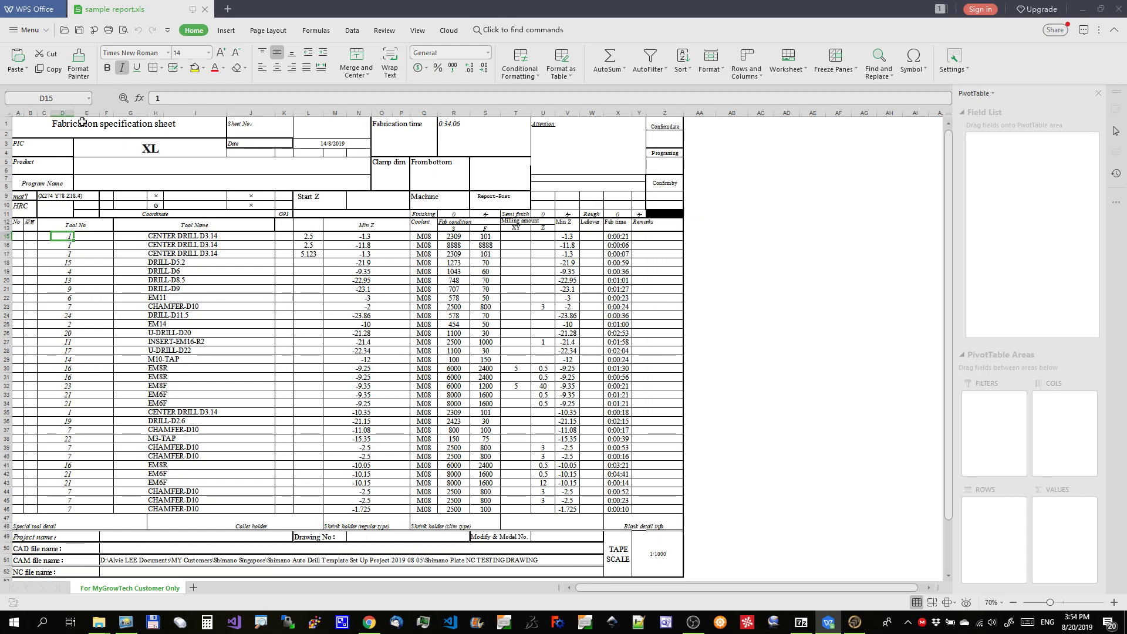
- Enable R1C1 reference style under Options > General and Save so D15 reads R15C4
click(46, 30)
mouse_move(36, 120)
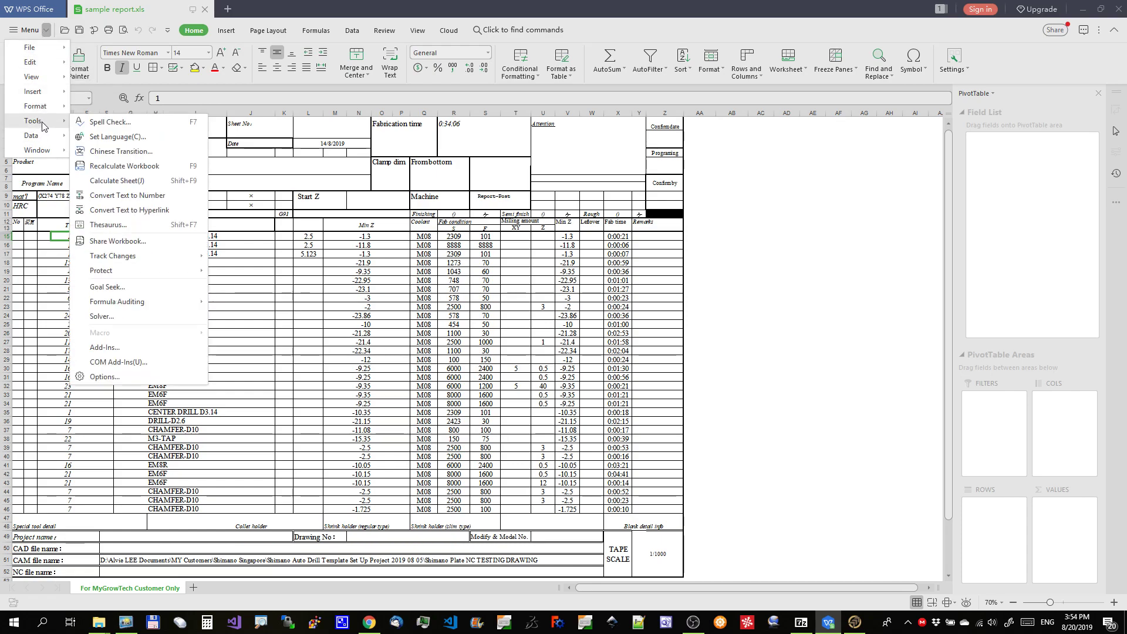
click(103, 377)
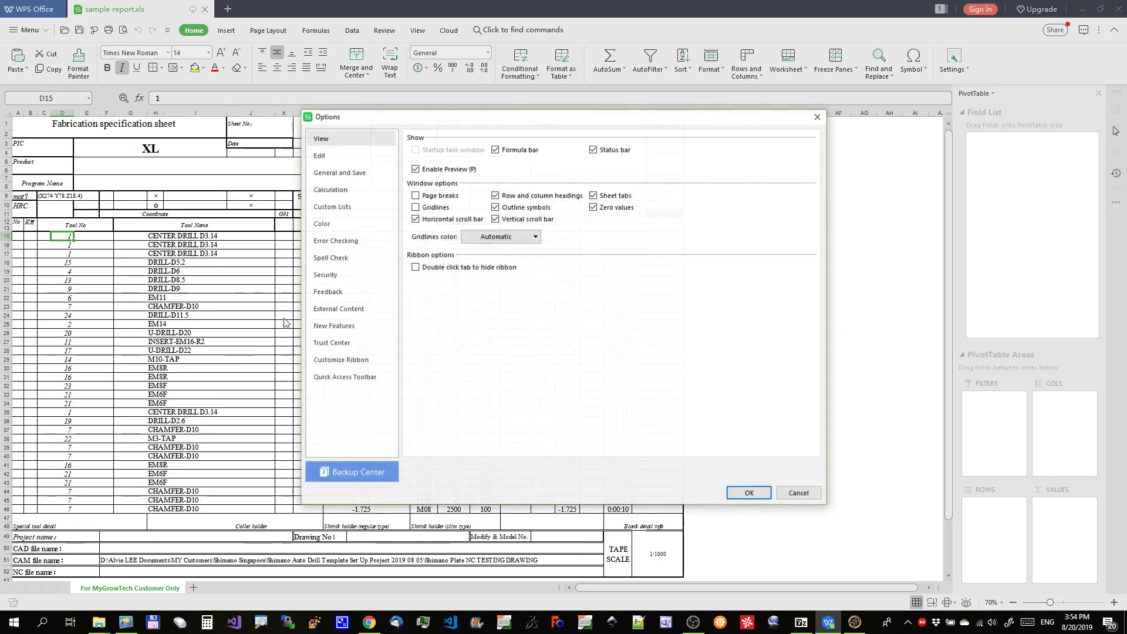
click(339, 173)
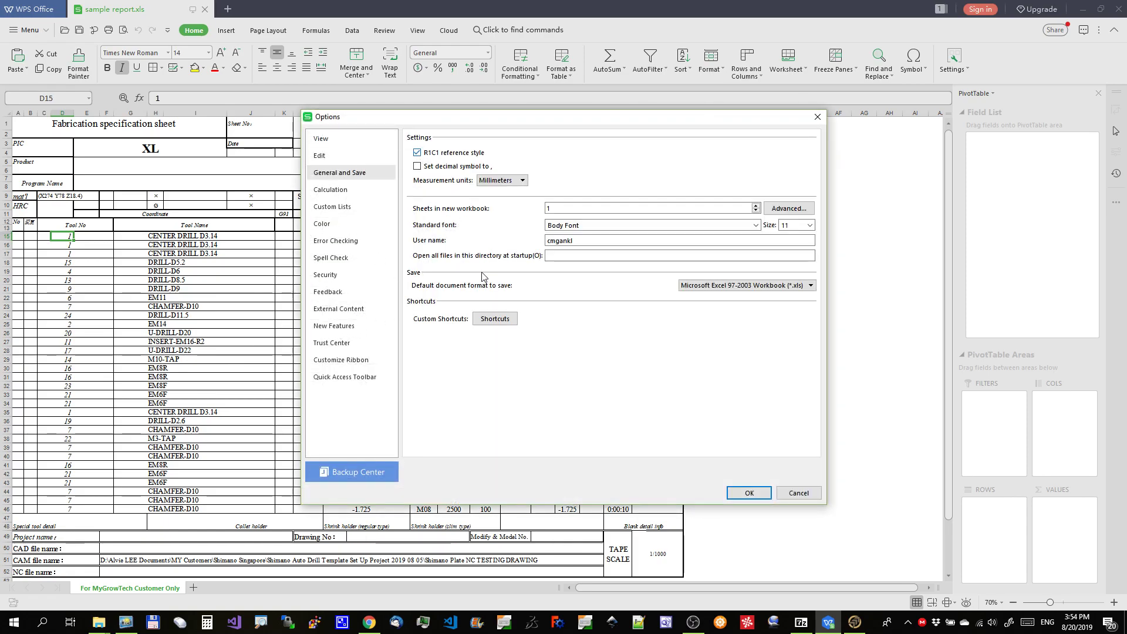
click(751, 493)
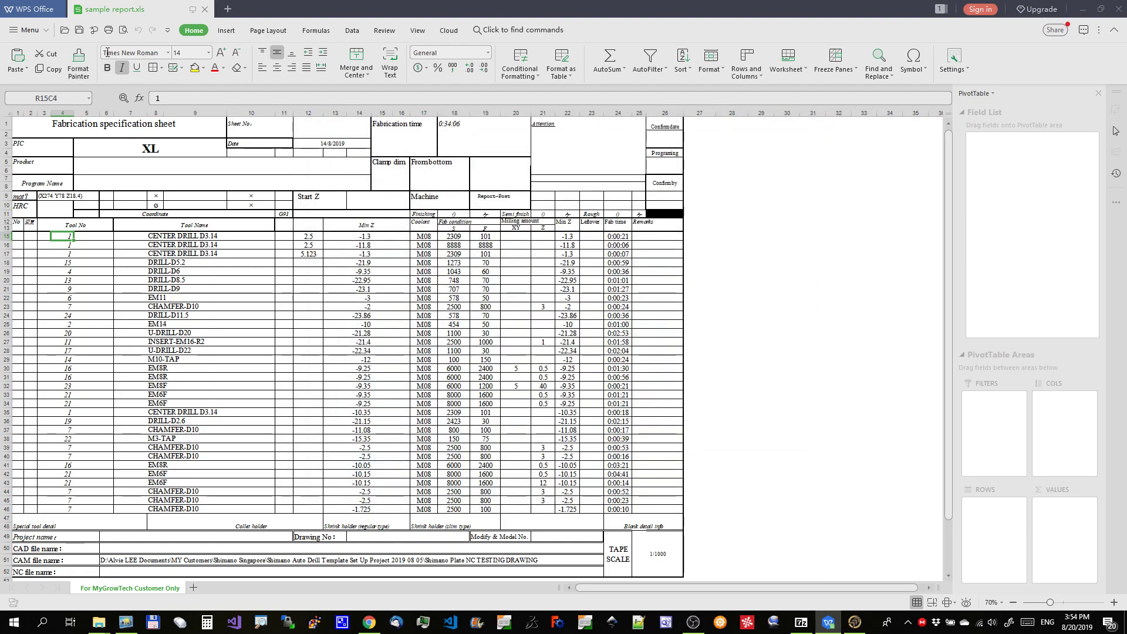
click(618, 236)
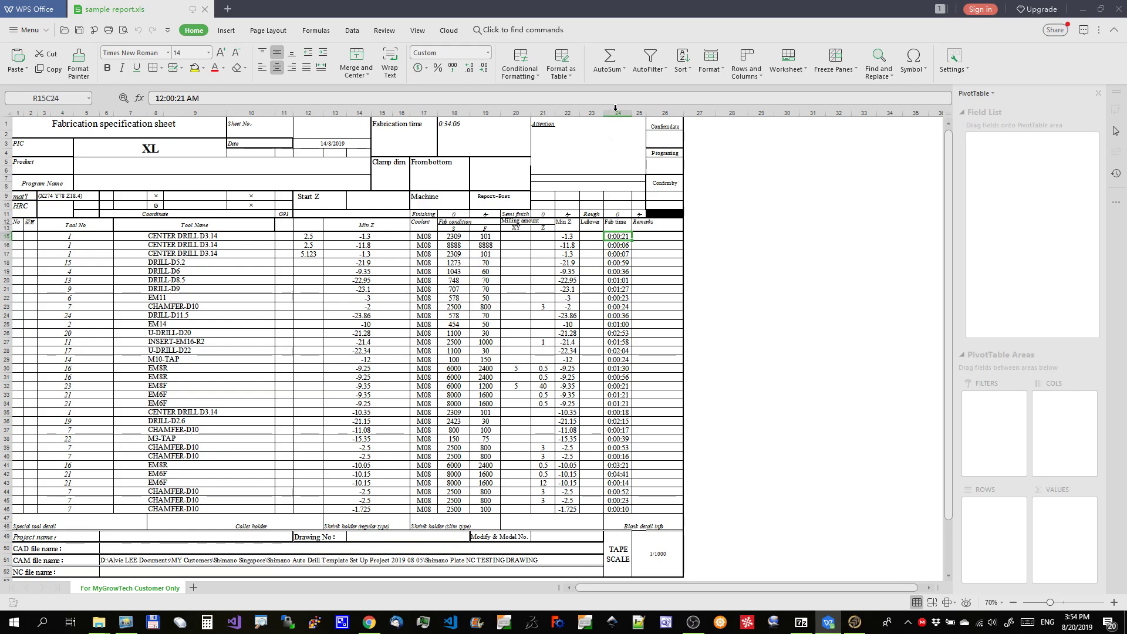
click(858, 628)
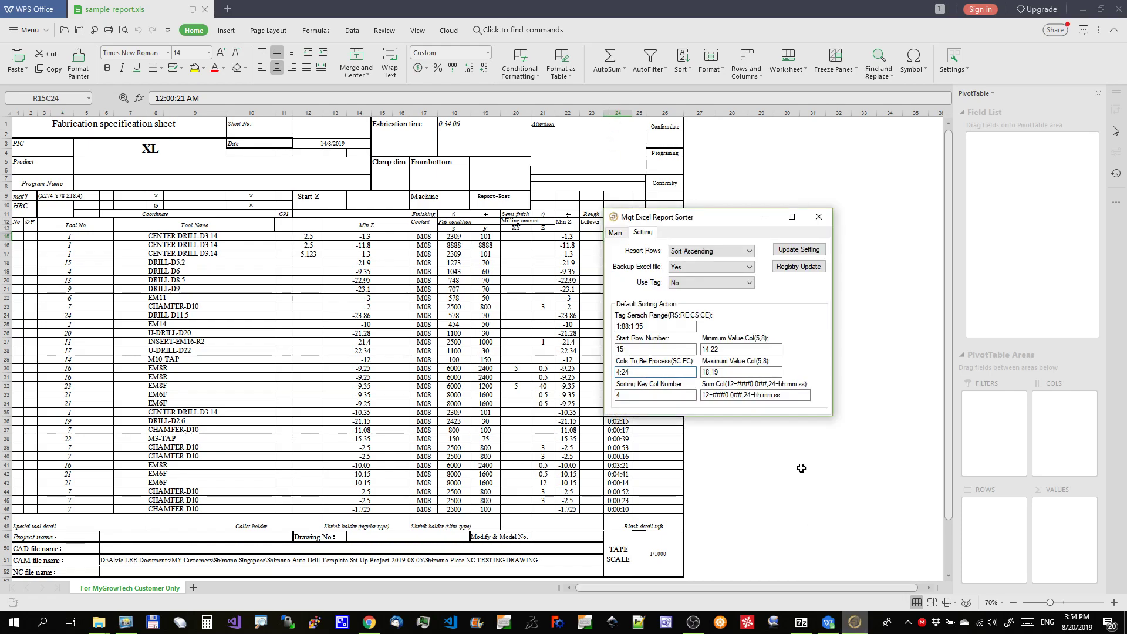
click(649, 397)
click(744, 350)
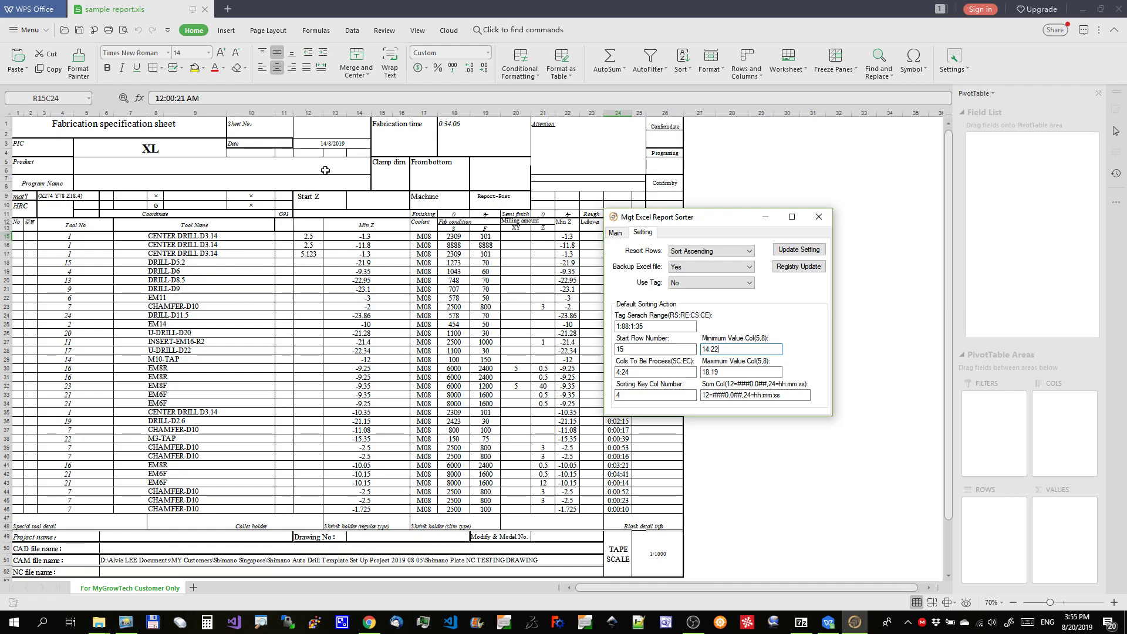
click(364, 234)
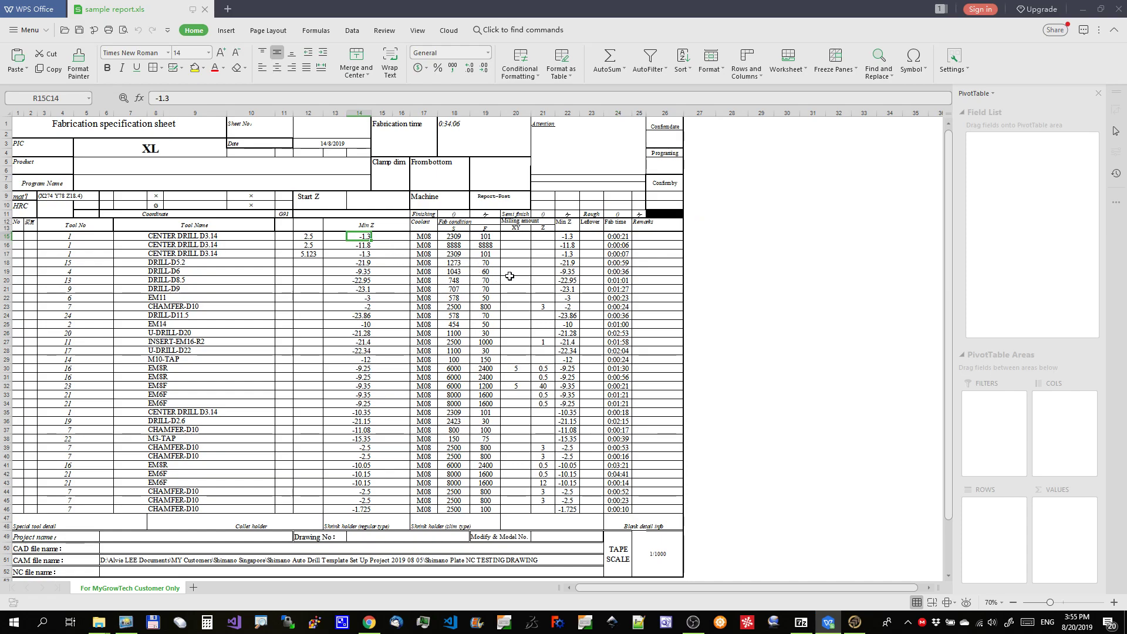
click(568, 246)
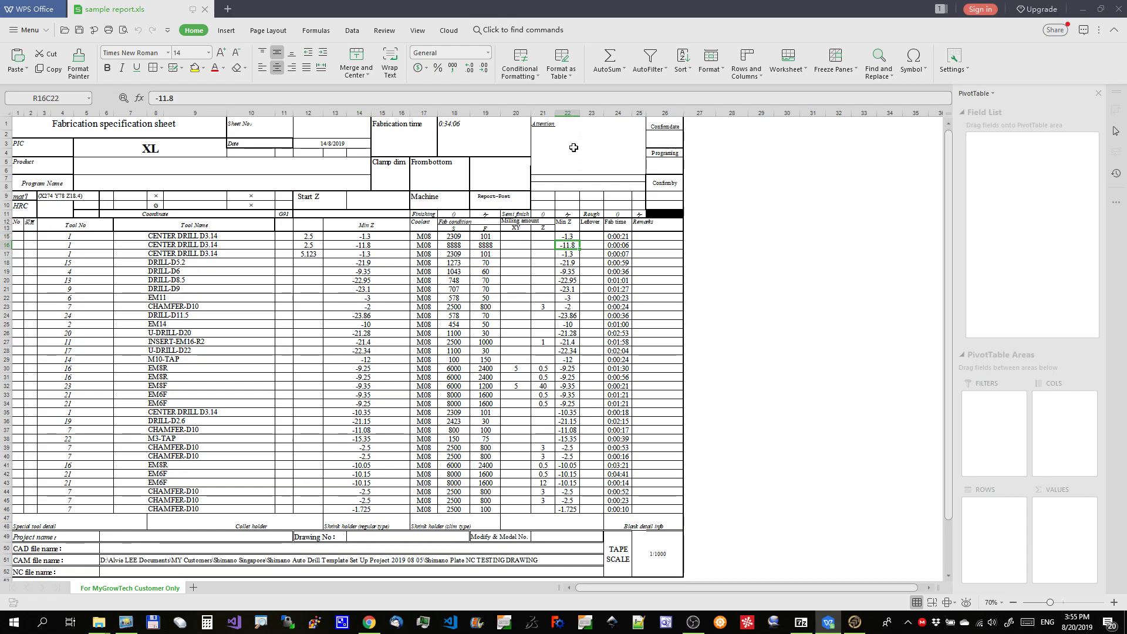
click(856, 627)
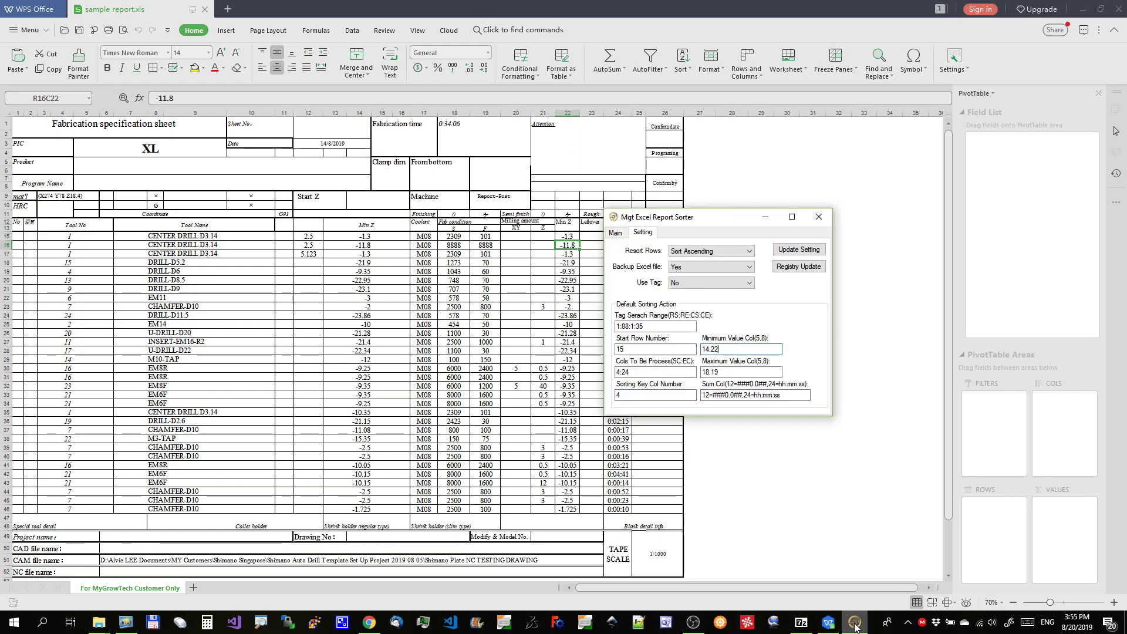
click(730, 370)
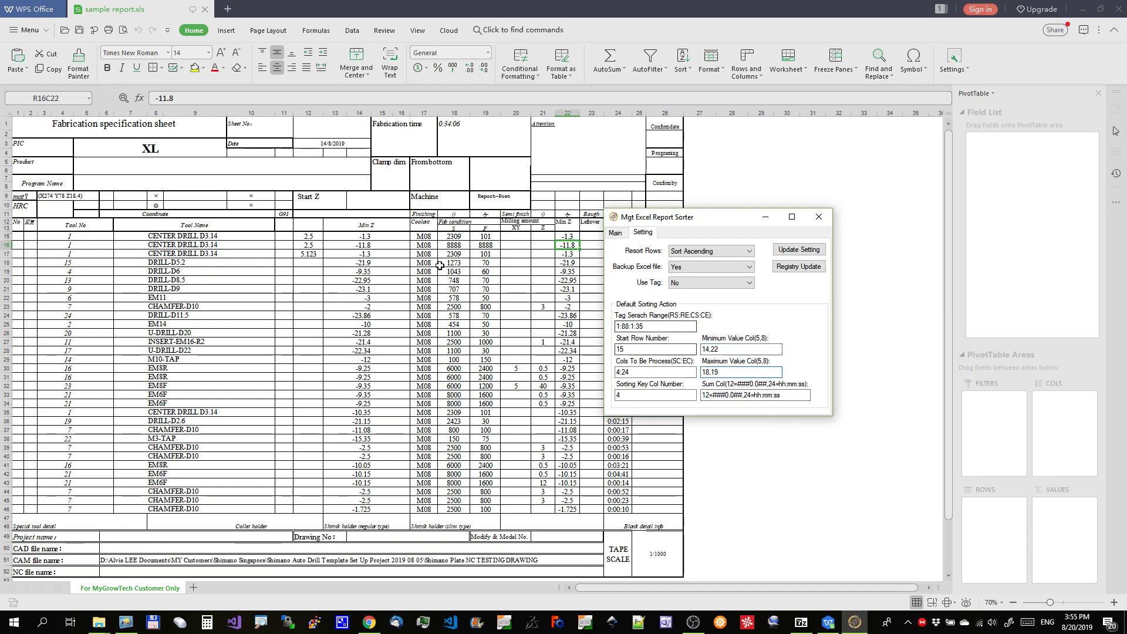
click(452, 247)
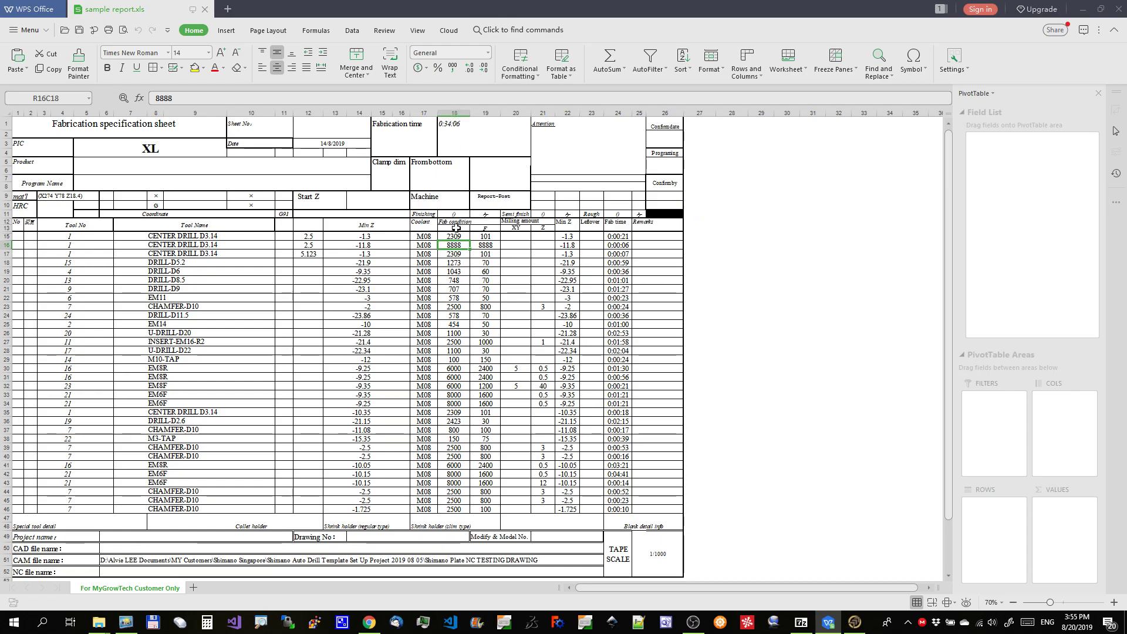
click(484, 246)
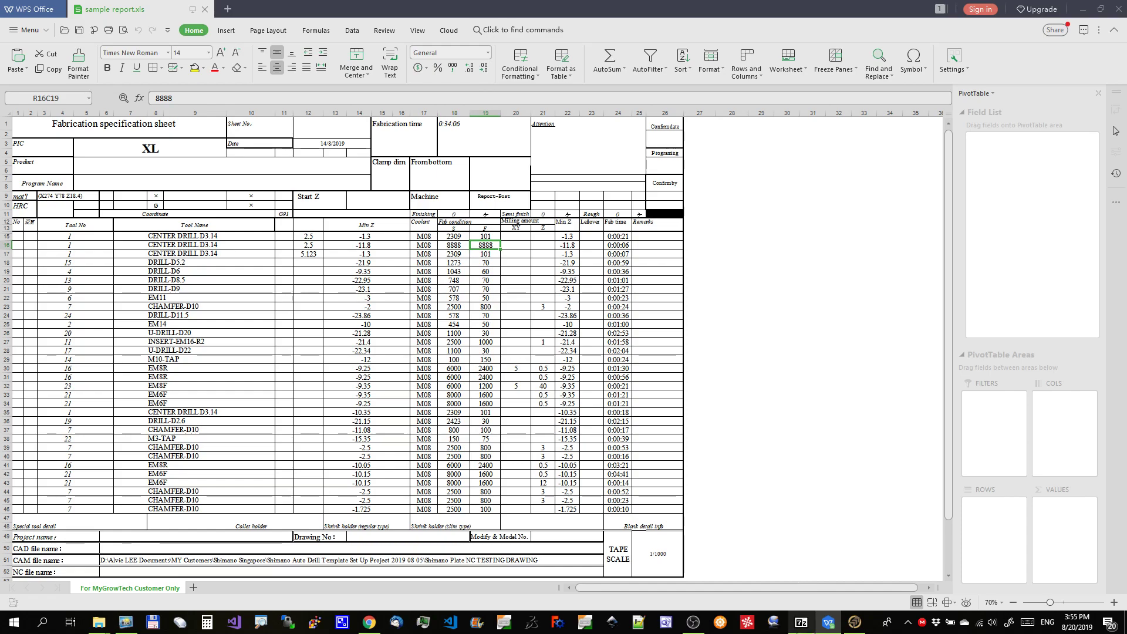
click(858, 625)
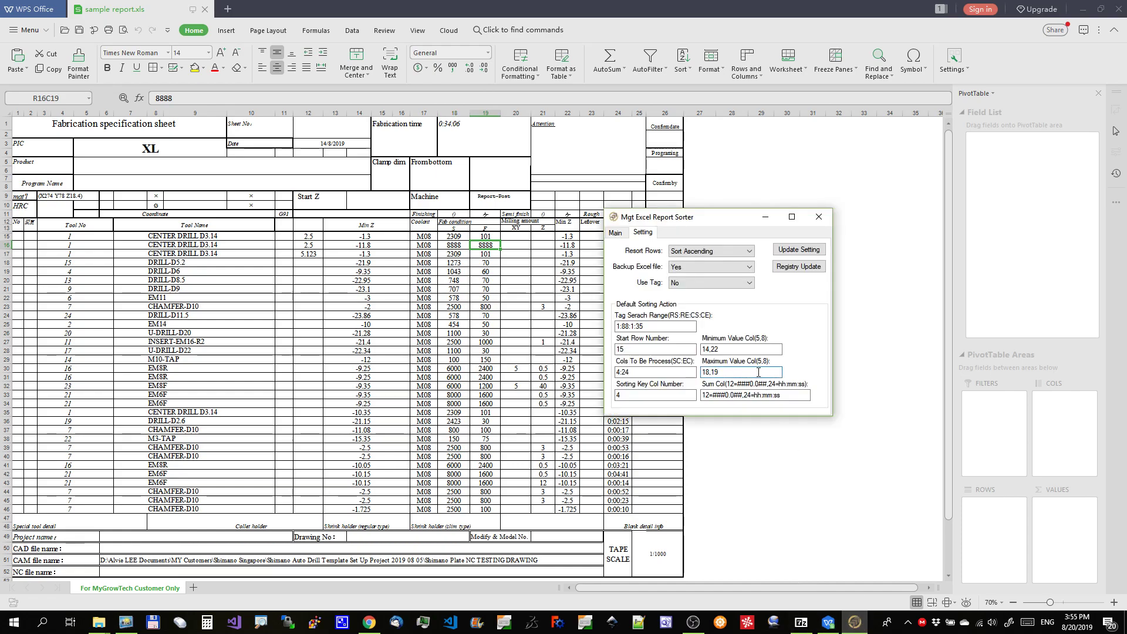
click(792, 395)
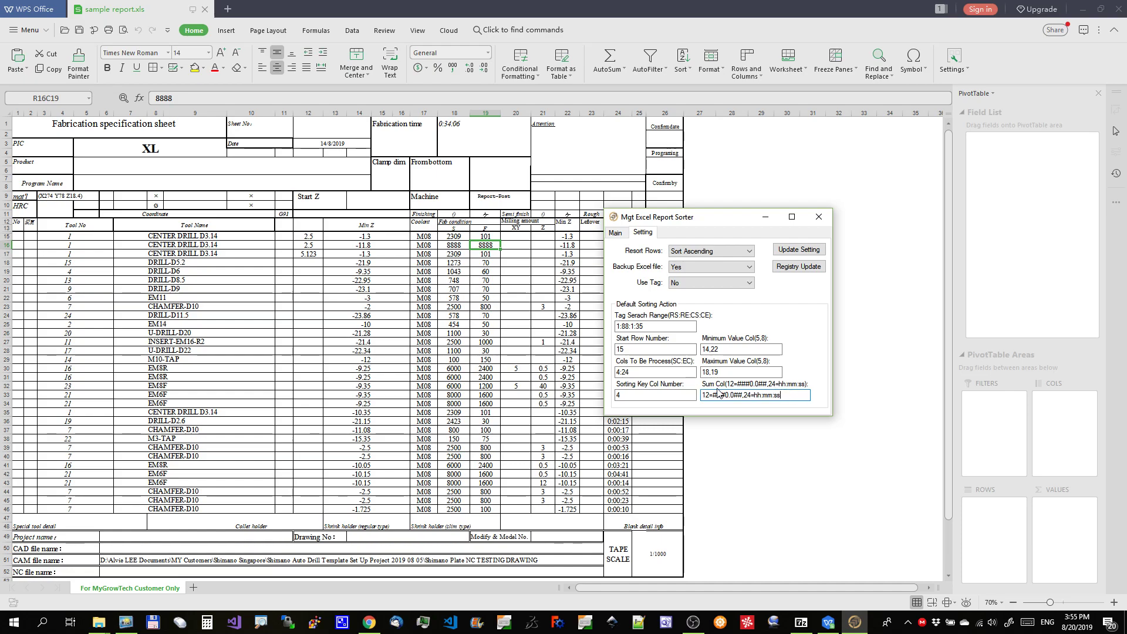
click(434, 473)
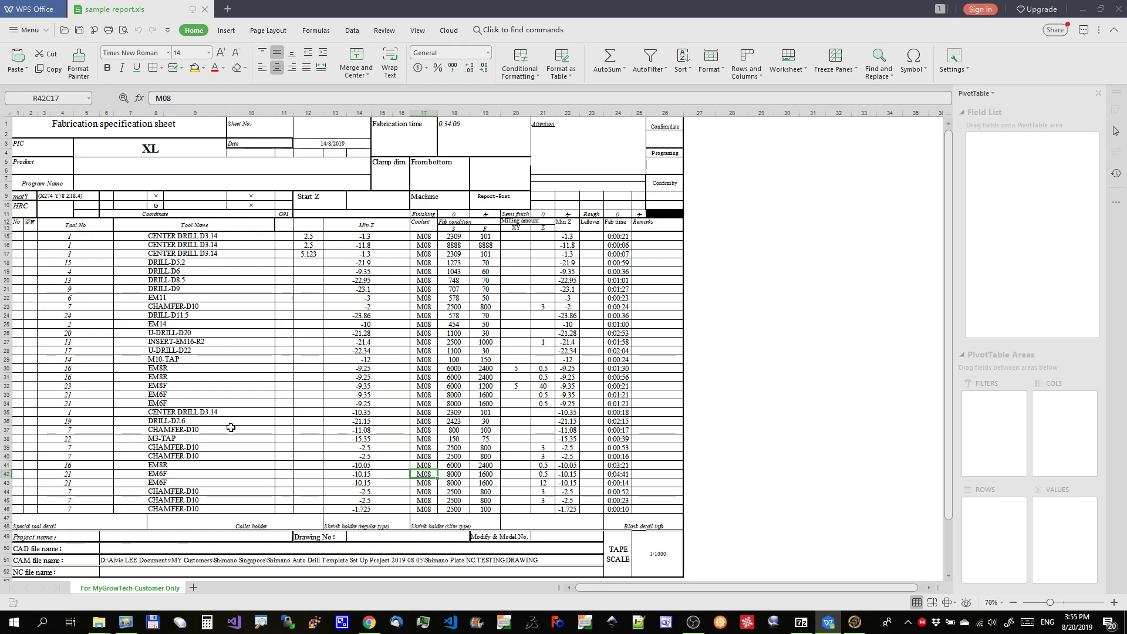
- Check the sheet's column numbers, then save settings: Sort Ascending, Backup Yes, start row 15, cols 4:24, key column 4
click(310, 237)
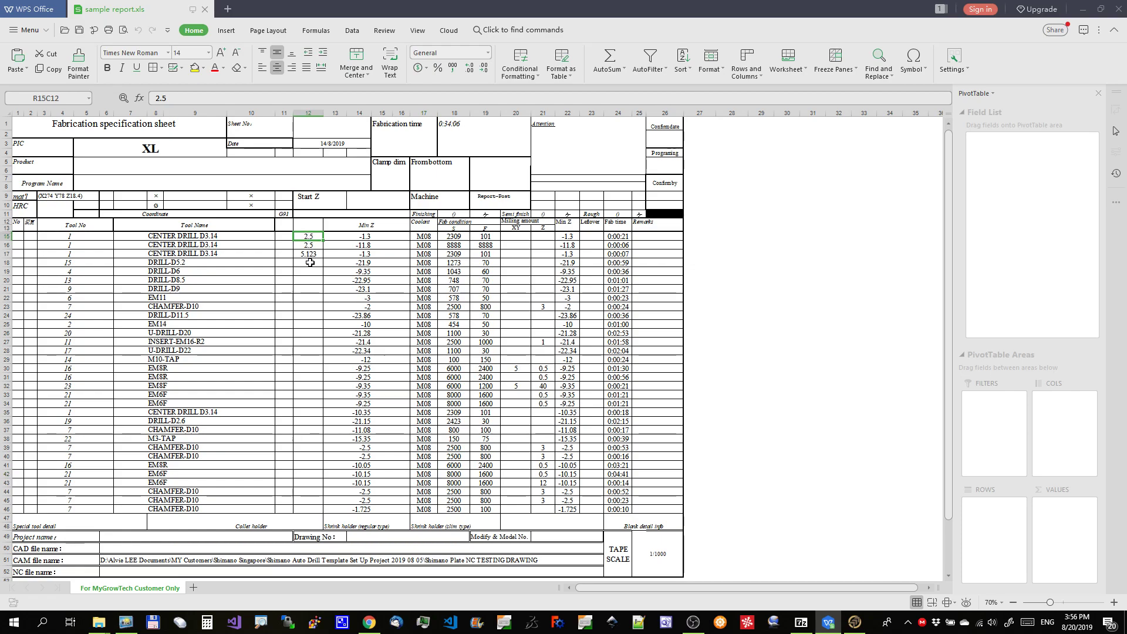
click(855, 622)
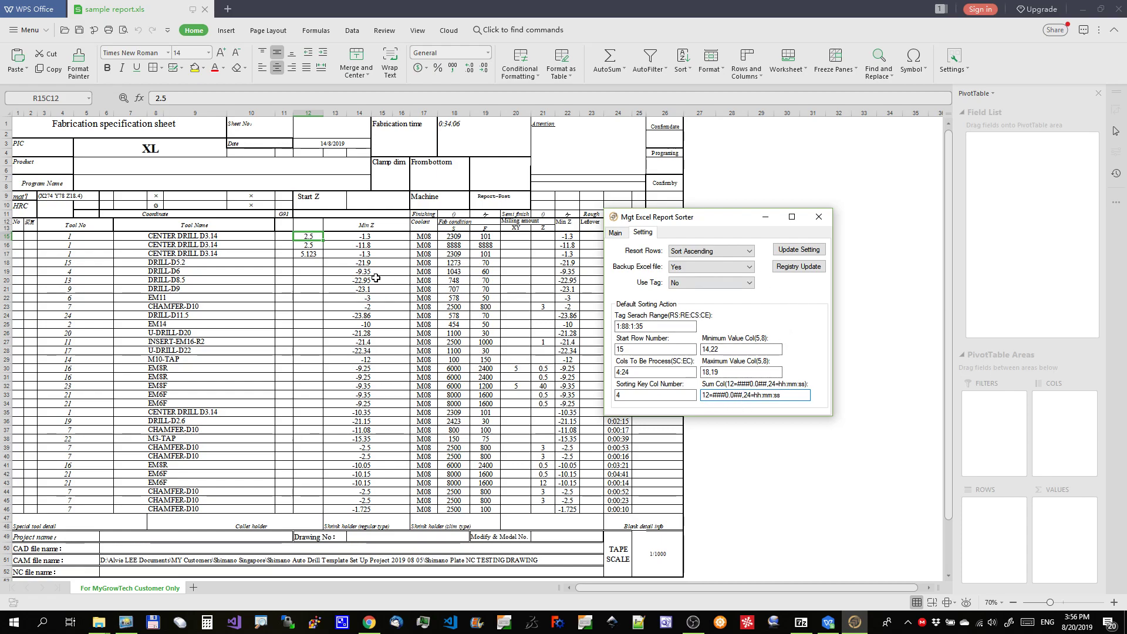
click(307, 236)
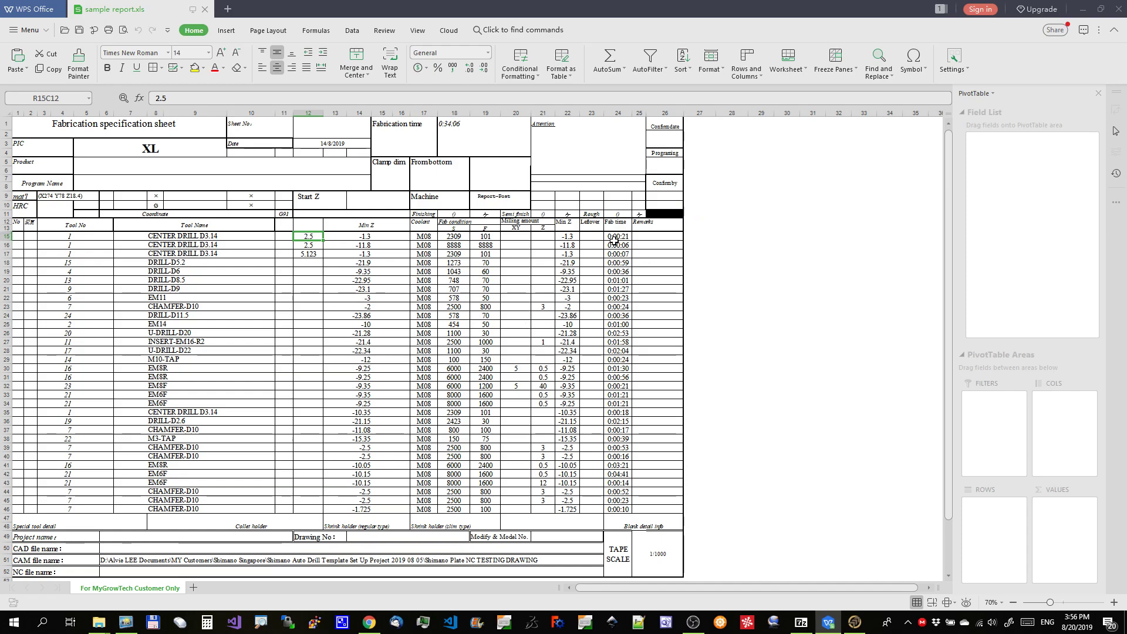
click(614, 238)
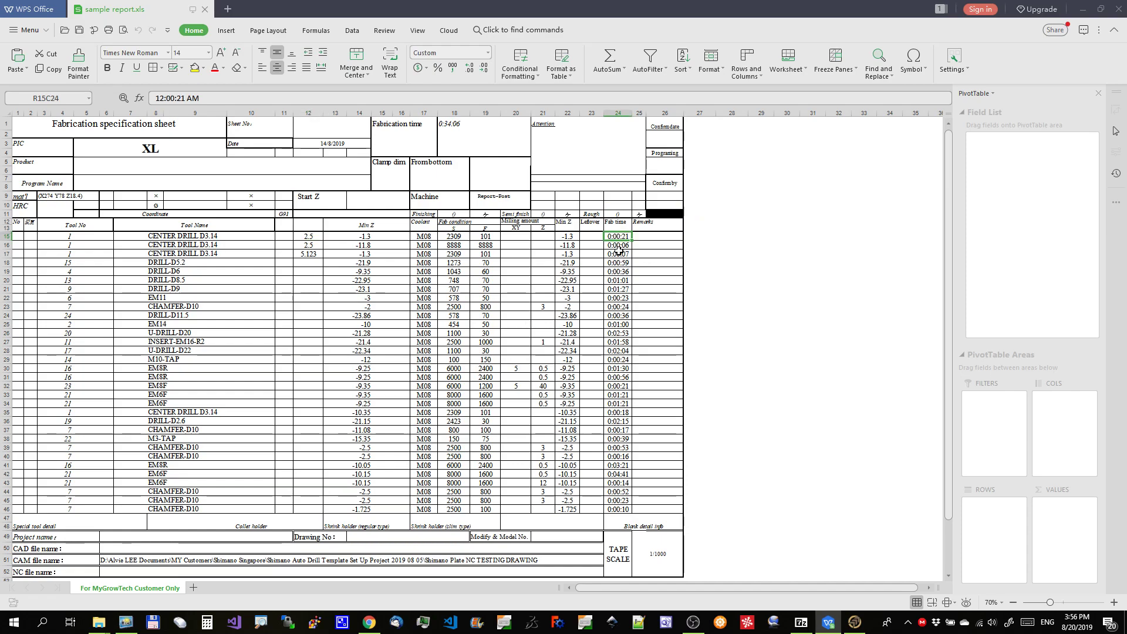
click(856, 623)
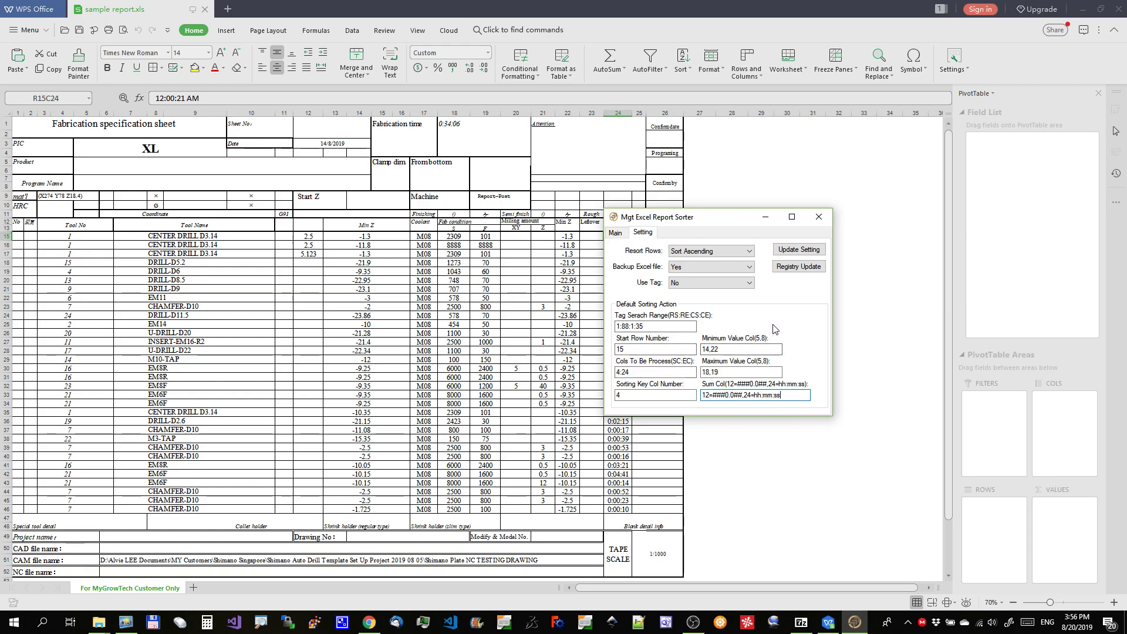
click(800, 250)
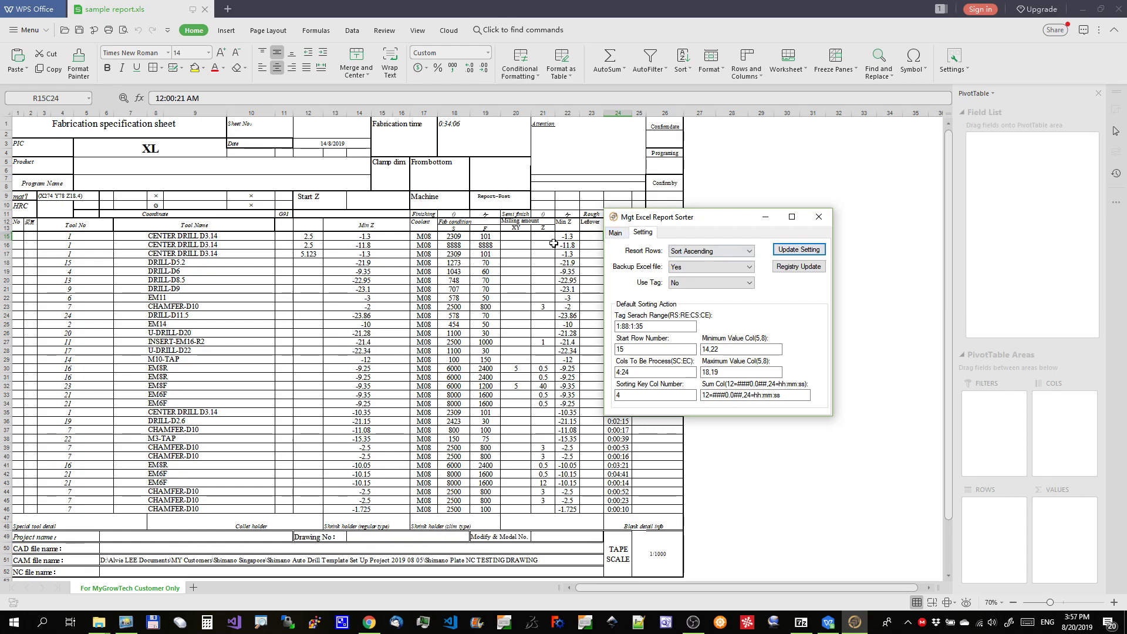
- Set C:\xxx\sample report.xls as the file to sort on the Main page, then close the sorter
click(616, 233)
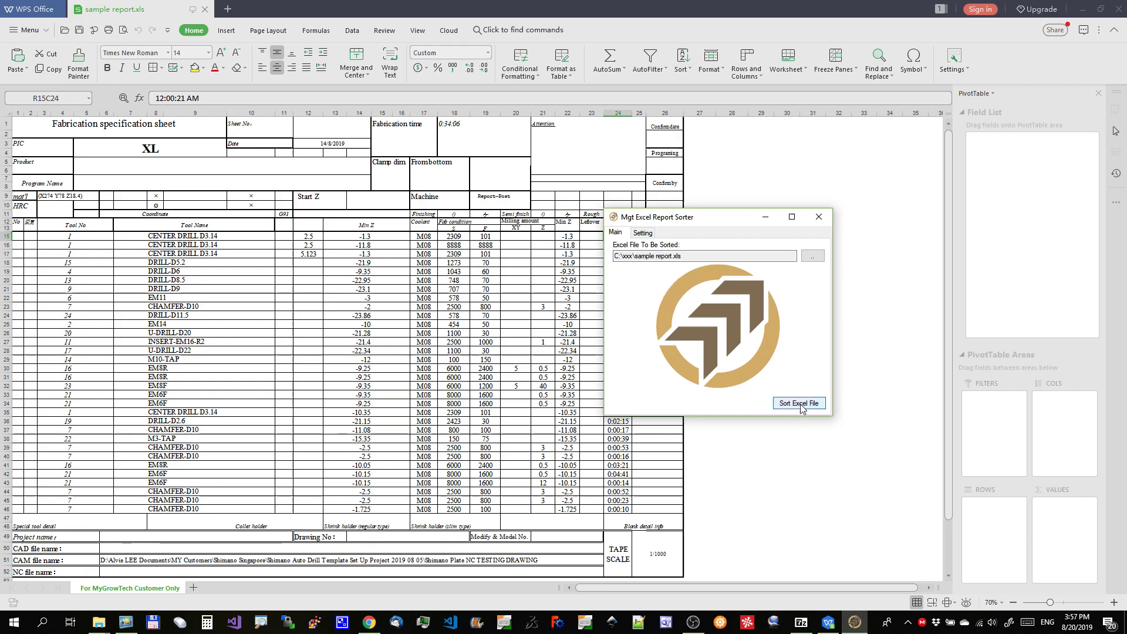
click(811, 262)
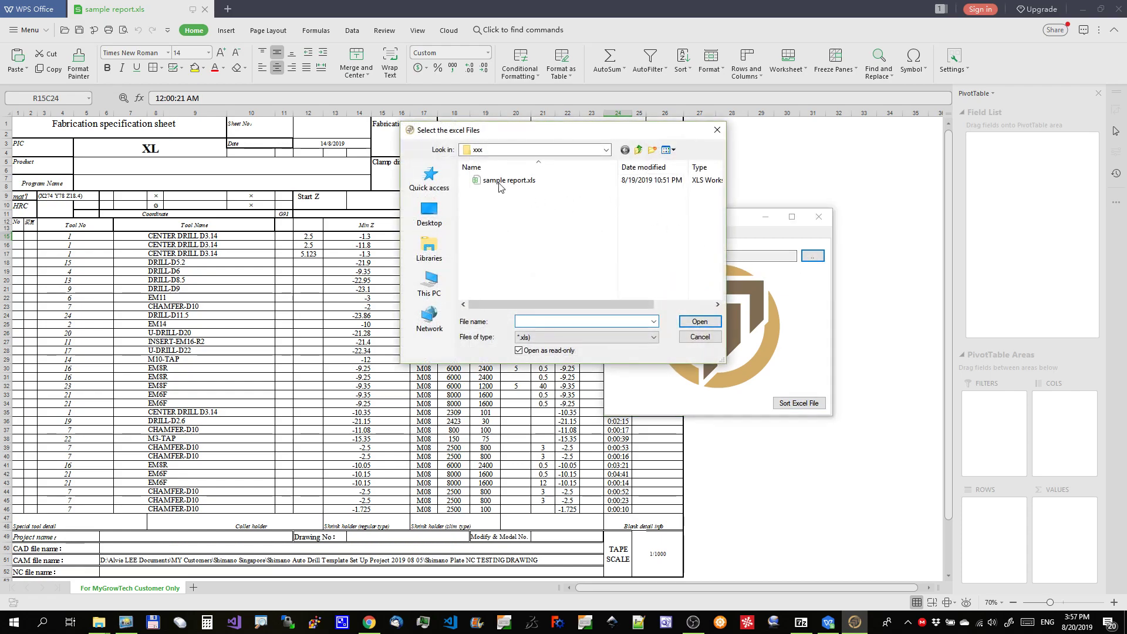
double_click(497, 182)
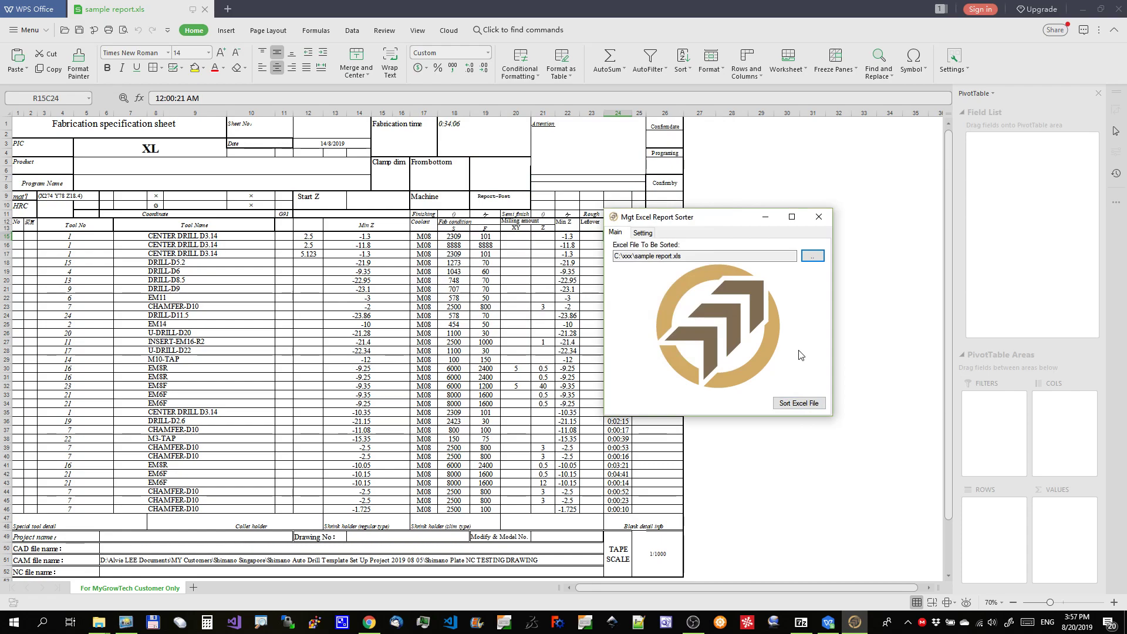
click(818, 218)
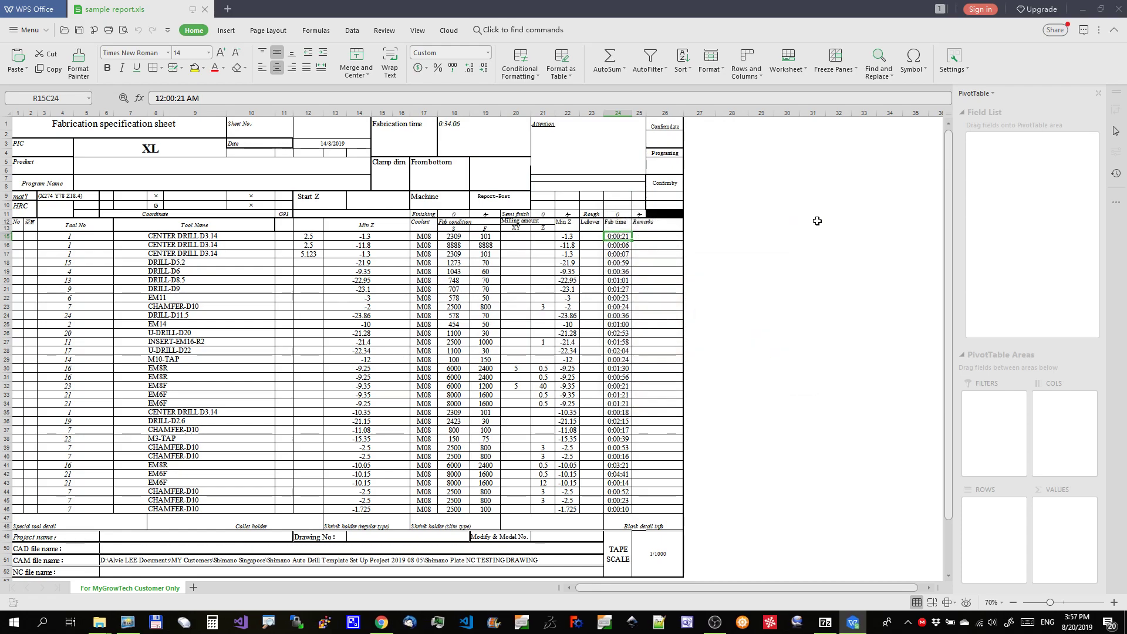
- Close WPS and sort sample report.xls with ExcelSorter from its context menu, producing a .bac backup
click(1118, 9)
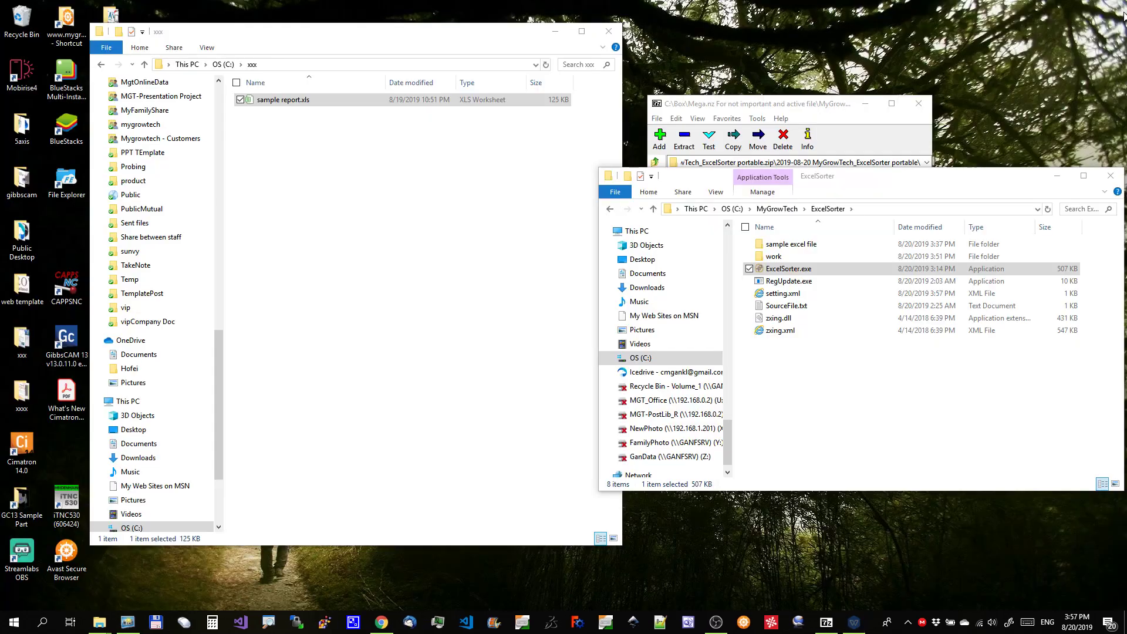
click(332, 159)
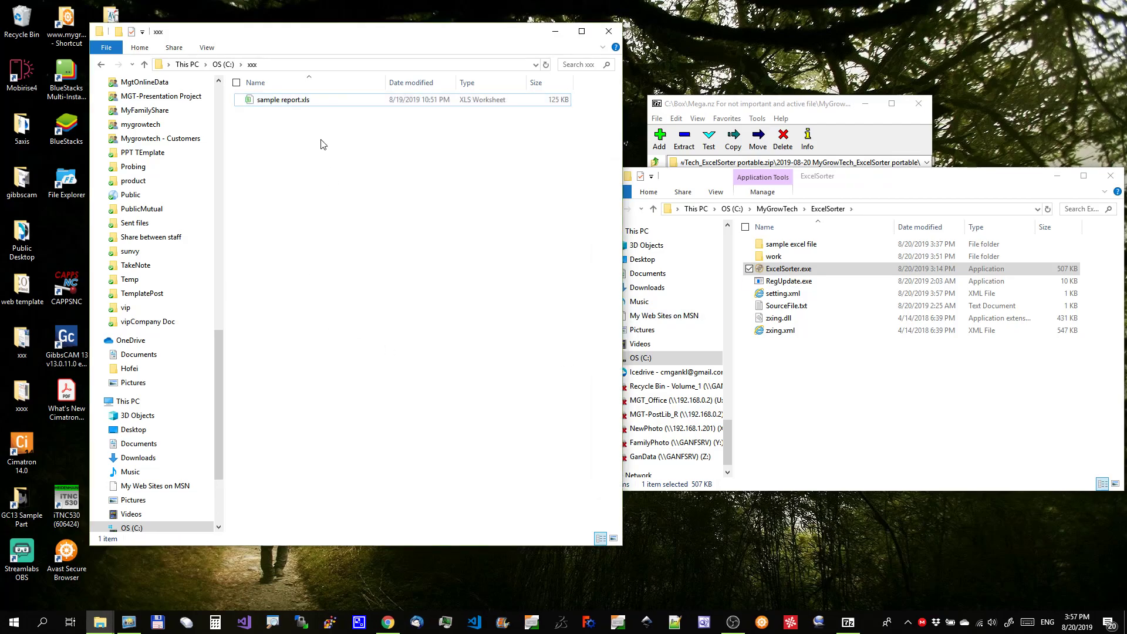
right_click(298, 101)
click(185, 159)
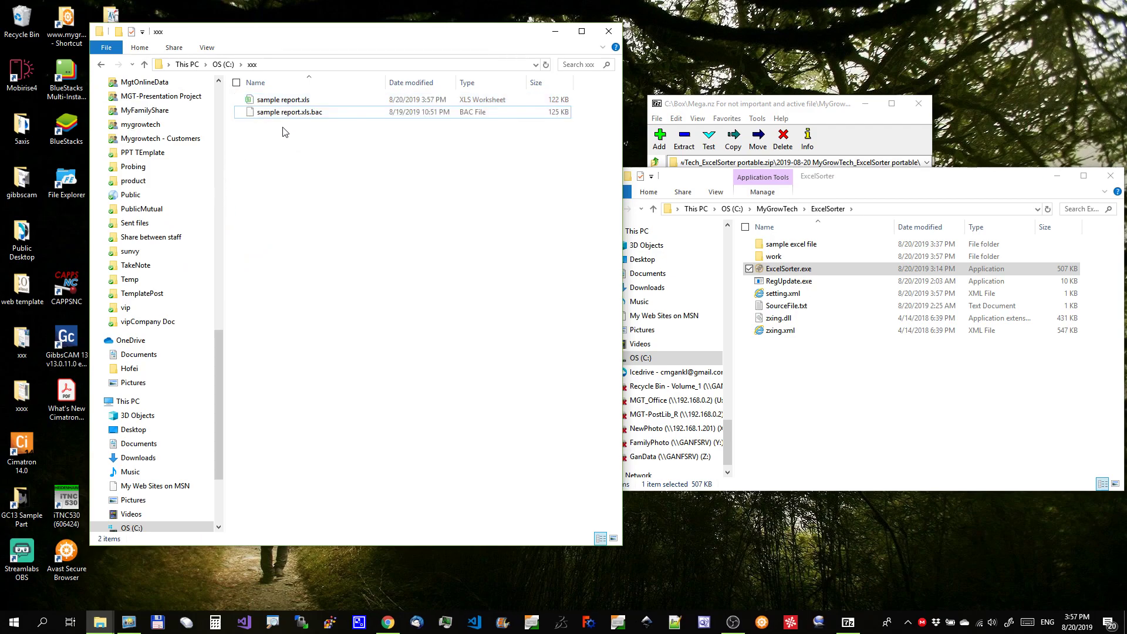
- Open the sorted sample report.xls in WPS to confirm tool numbers 1 to 24 appear once, then close it
double_click(284, 103)
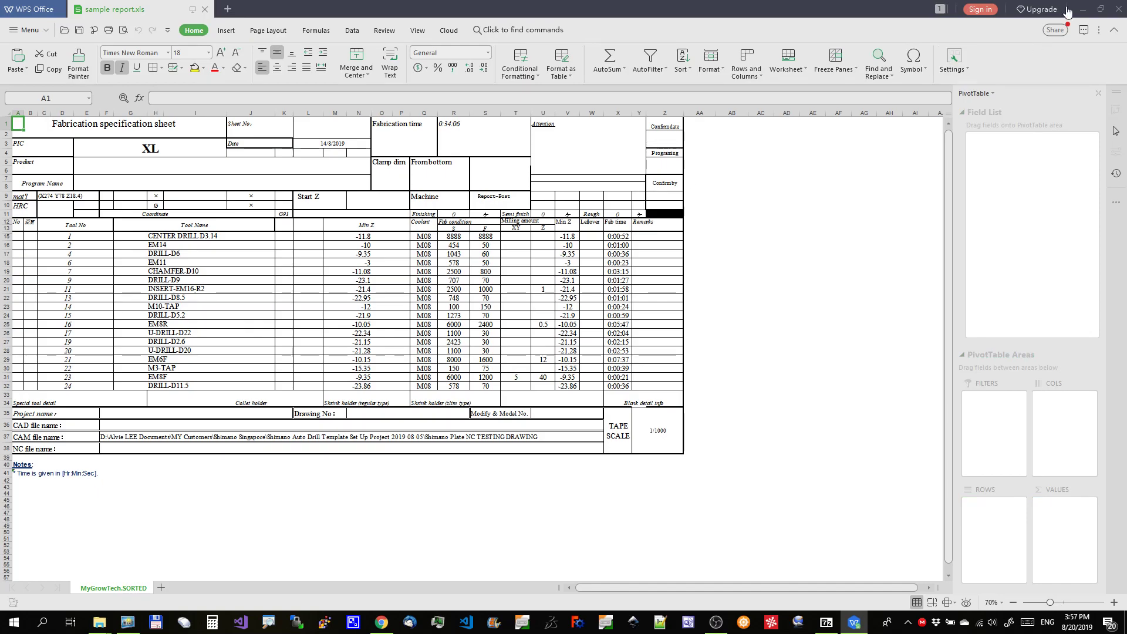
click(1117, 9)
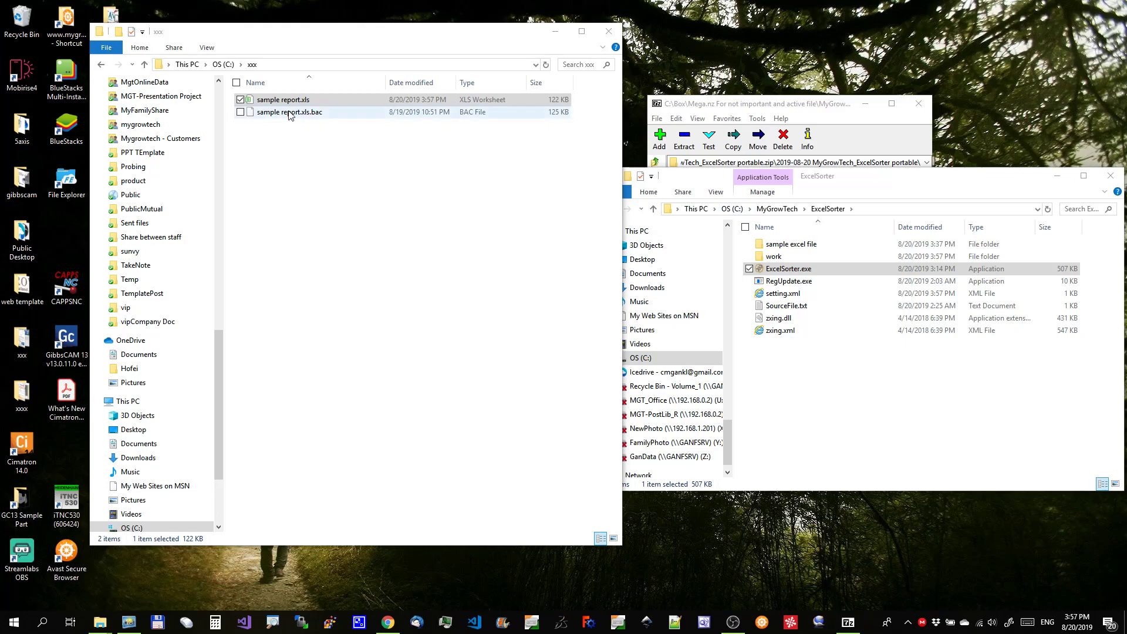
- Delete the sorted sample report.xls and rename sample report.xls.bac back to sample report.xls
click(303, 100)
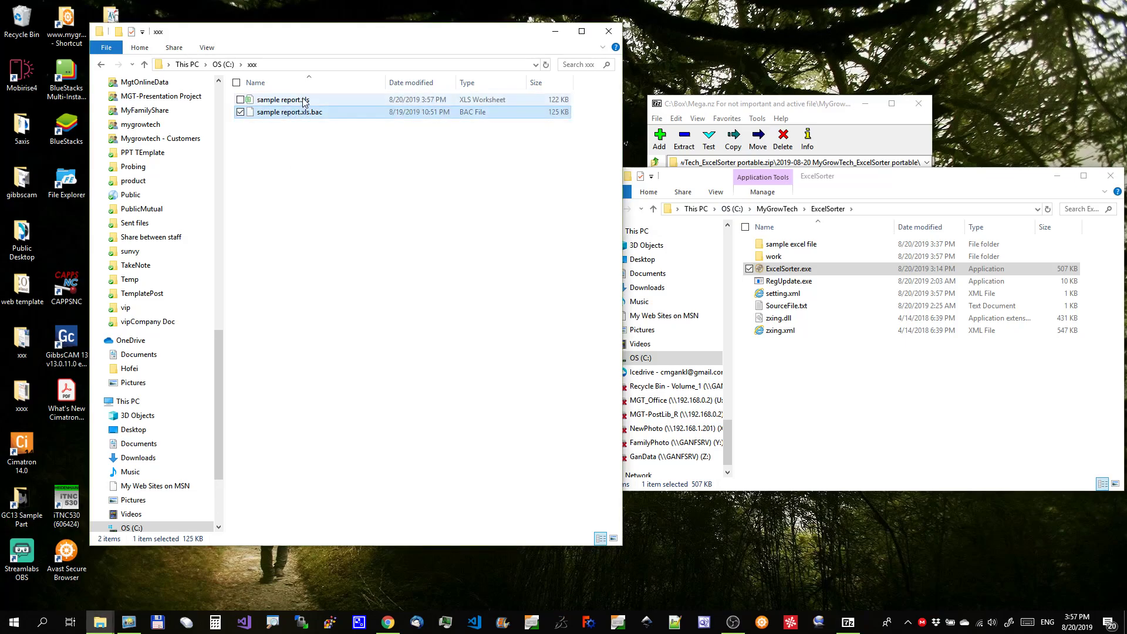
key(Delete)
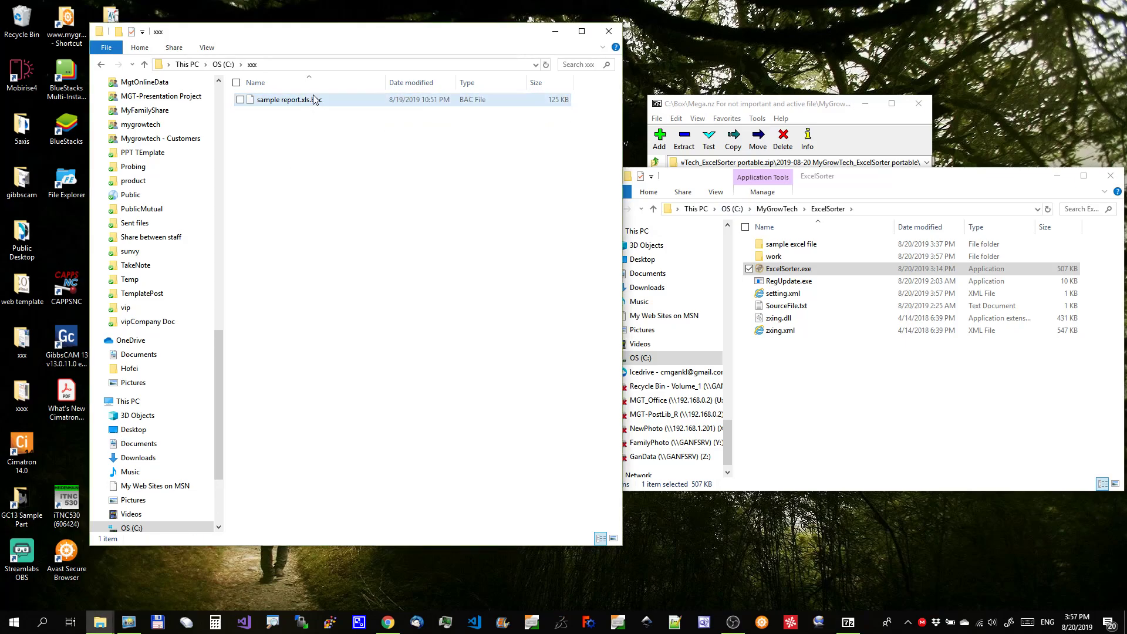
click(326, 103)
click(327, 101)
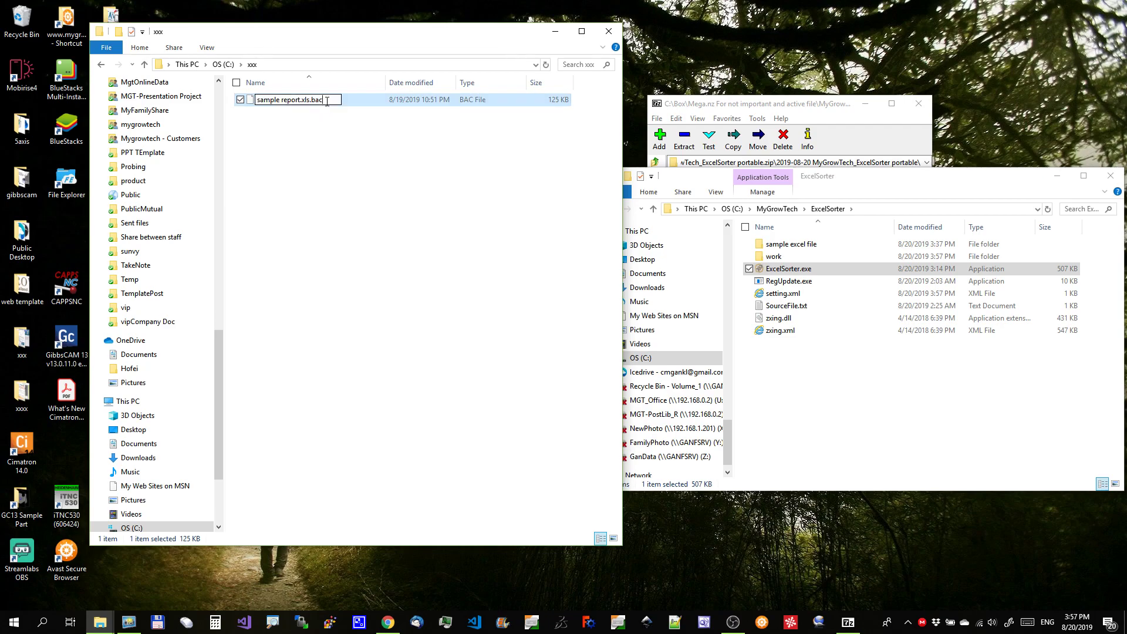
key(BackSpace)
click(275, 322)
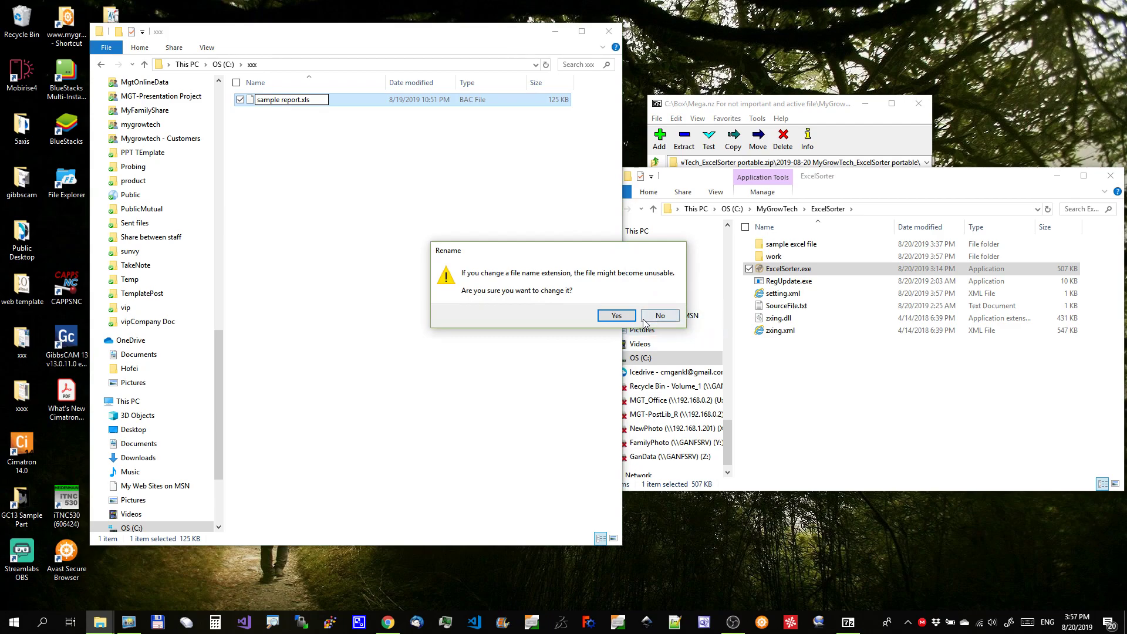
click(614, 316)
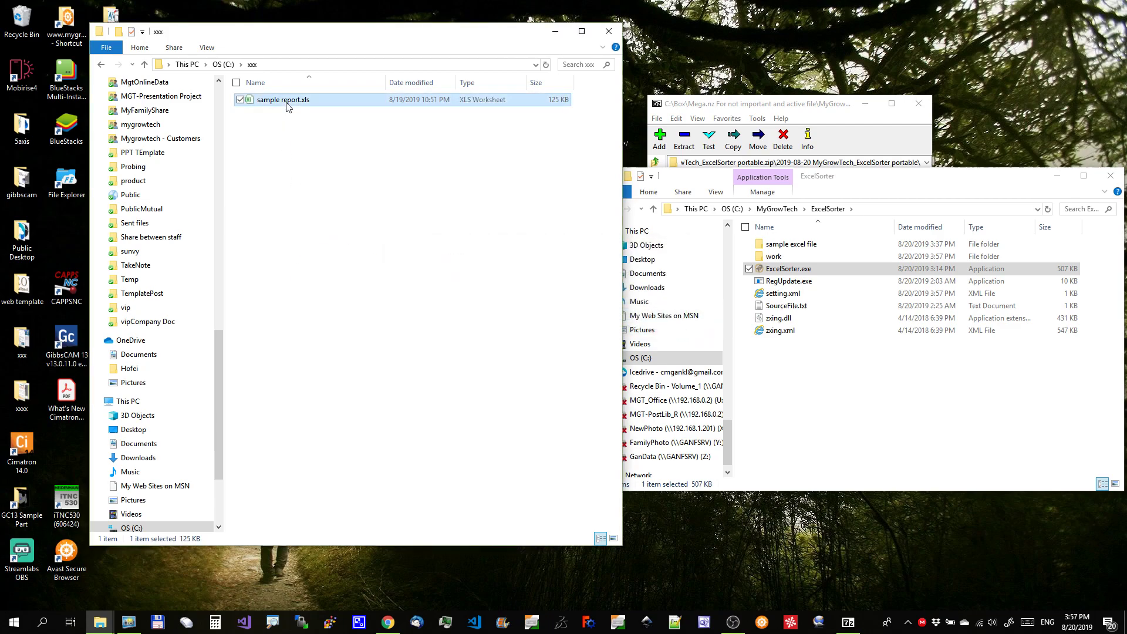
- Ctrl-drag copies of the report until the folder holds ten, then select all ten files
drag(298, 104, 337, 163)
drag(323, 111, 347, 204)
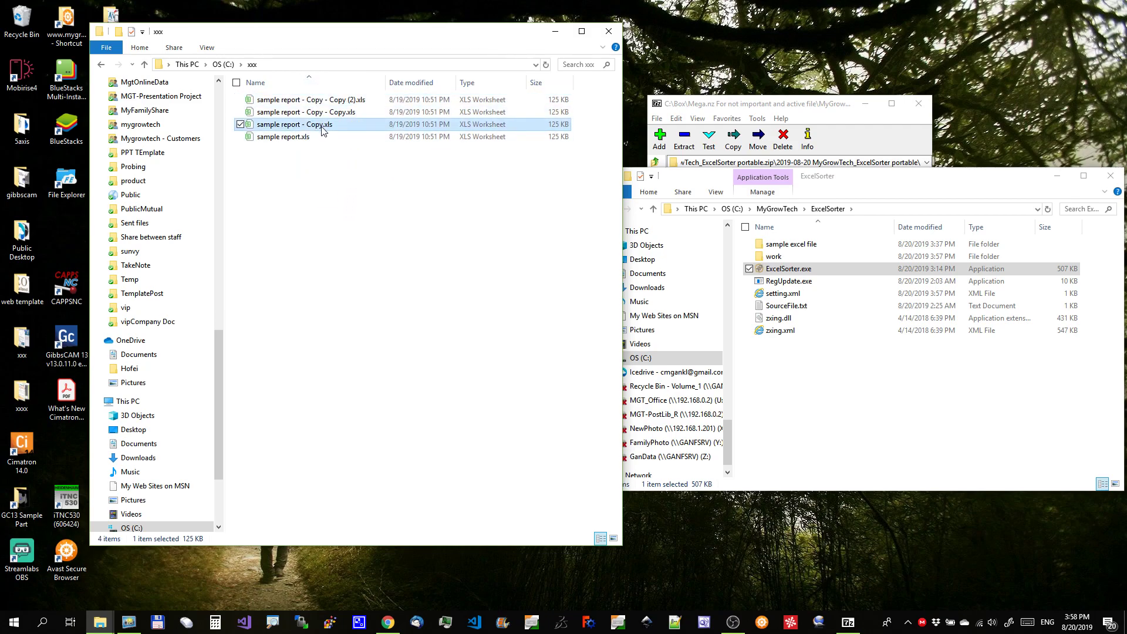
click(320, 101)
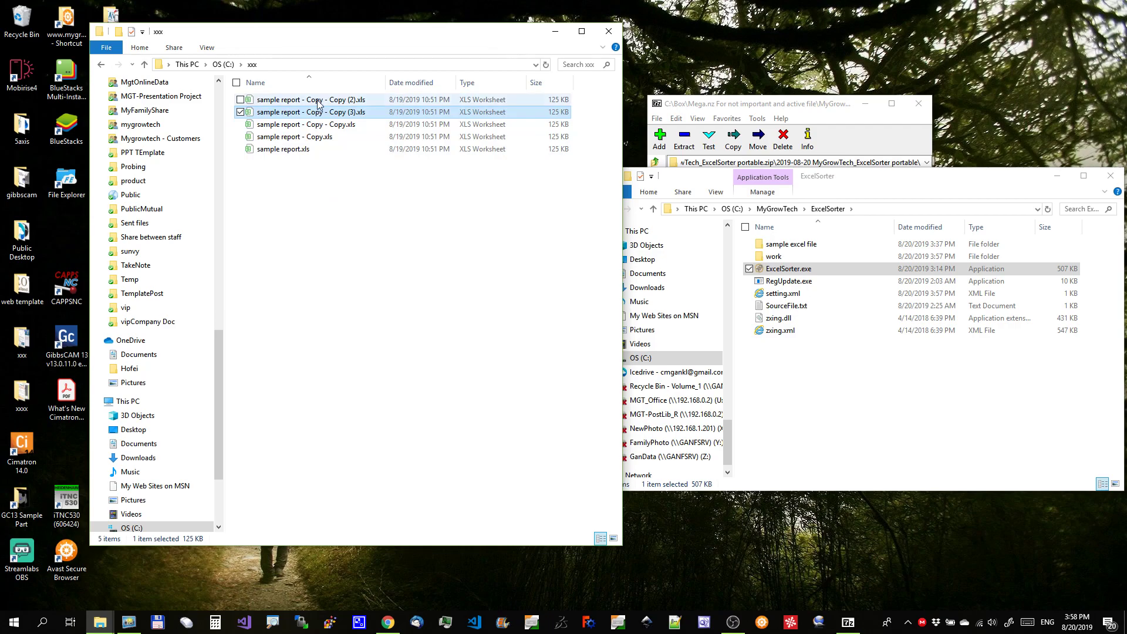
shift+click(294, 149)
drag(293, 142, 310, 239)
click(287, 100)
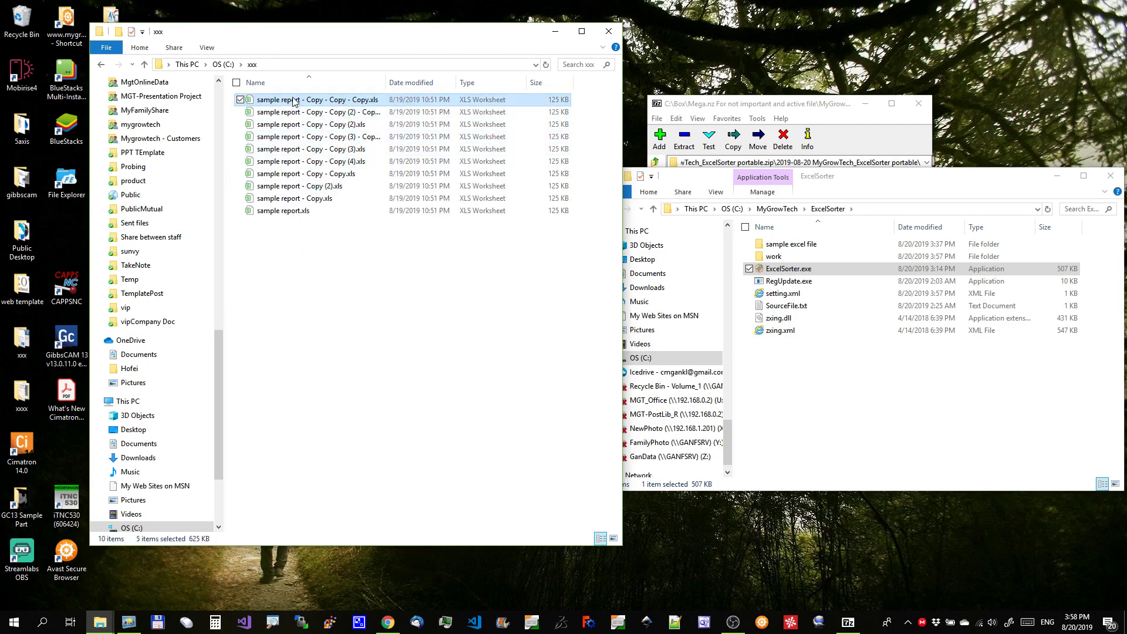
shift+click(286, 212)
- Batch-sort all ten report copies with ExcelSorter, then group the folder by Type
right_click(285, 211)
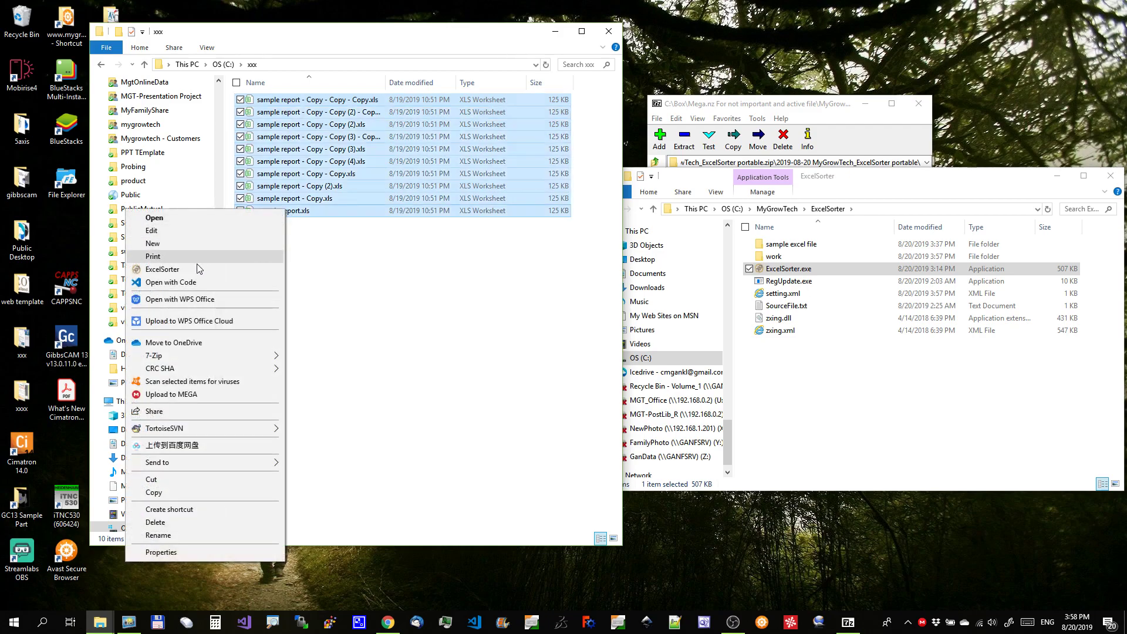
click(162, 269)
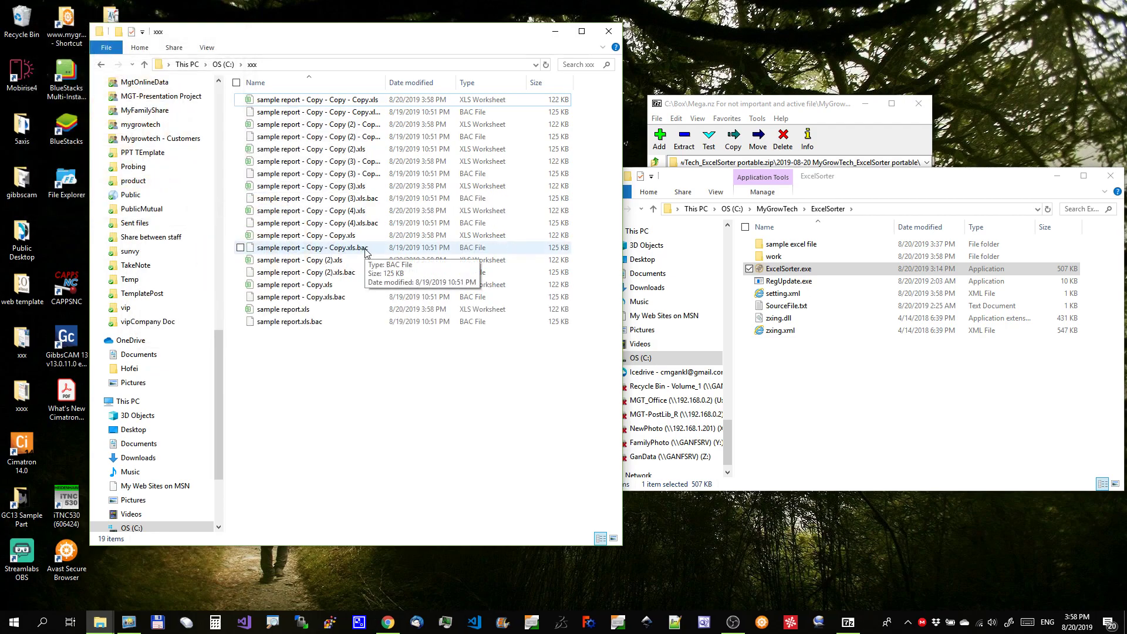
click(484, 83)
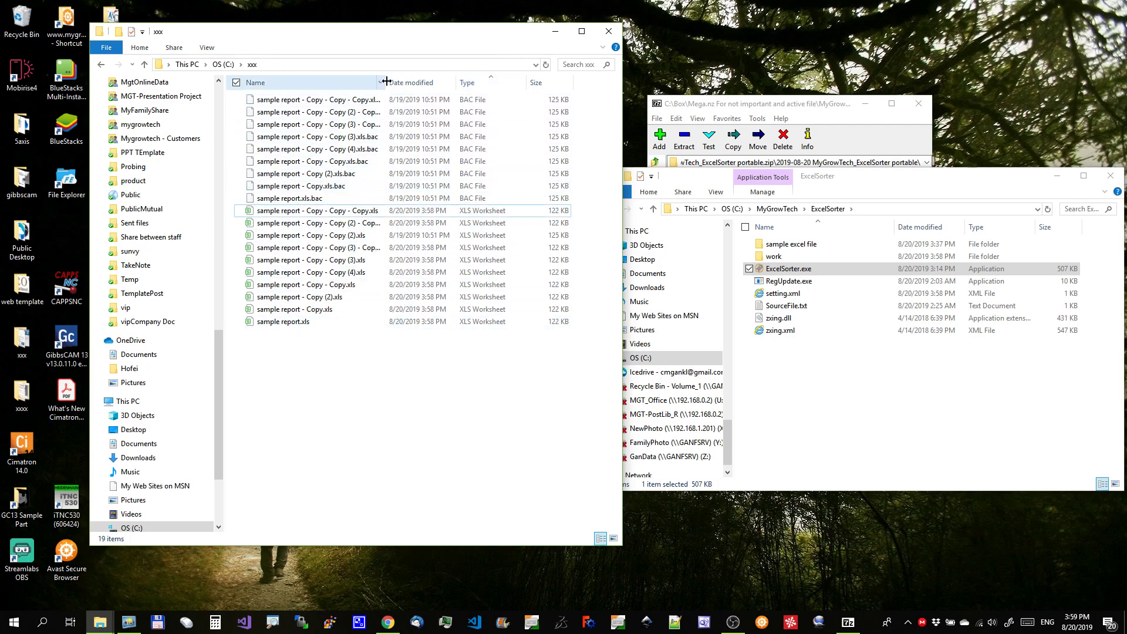
- Widen the Name column and confirm sample report - Copy - Copy (2).xls is still unsorted
drag(386, 82, 457, 83)
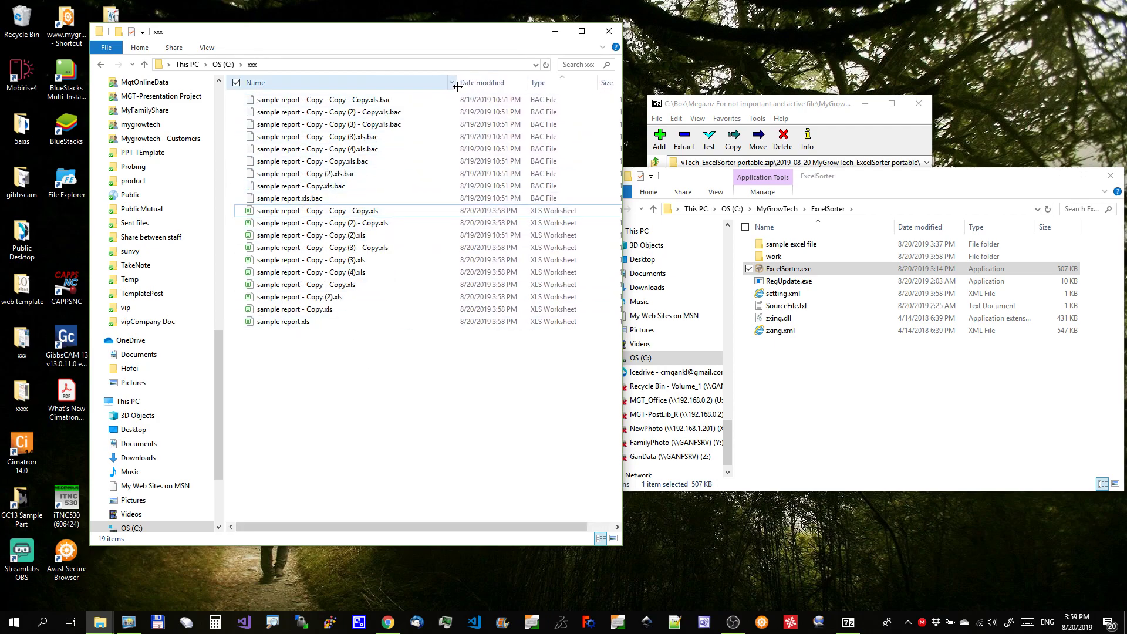
double_click(327, 236)
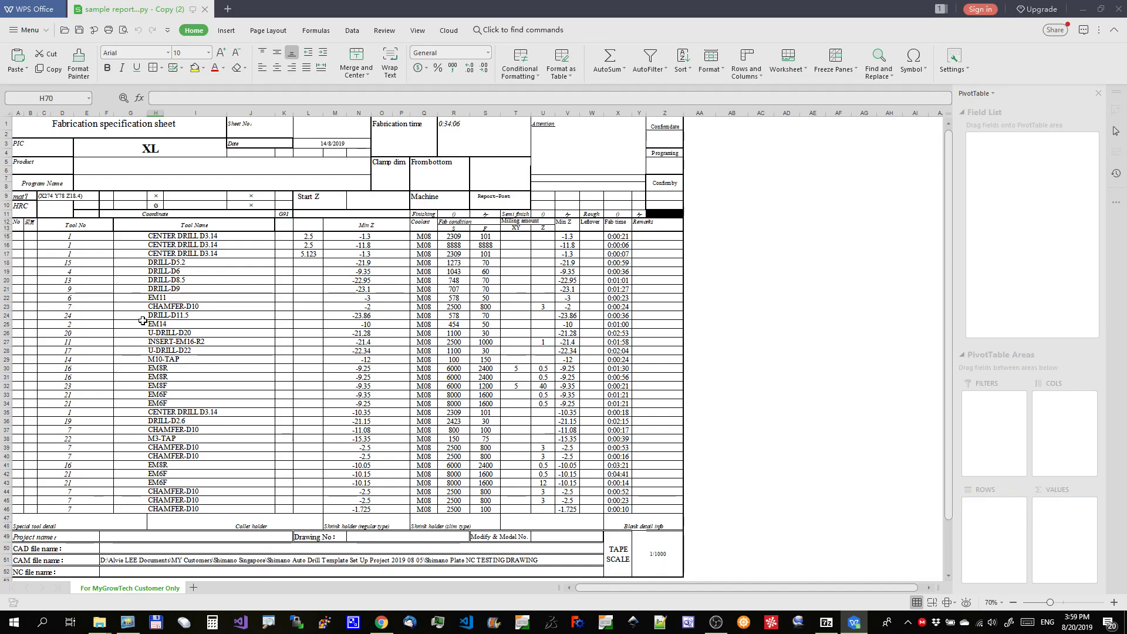
click(1117, 9)
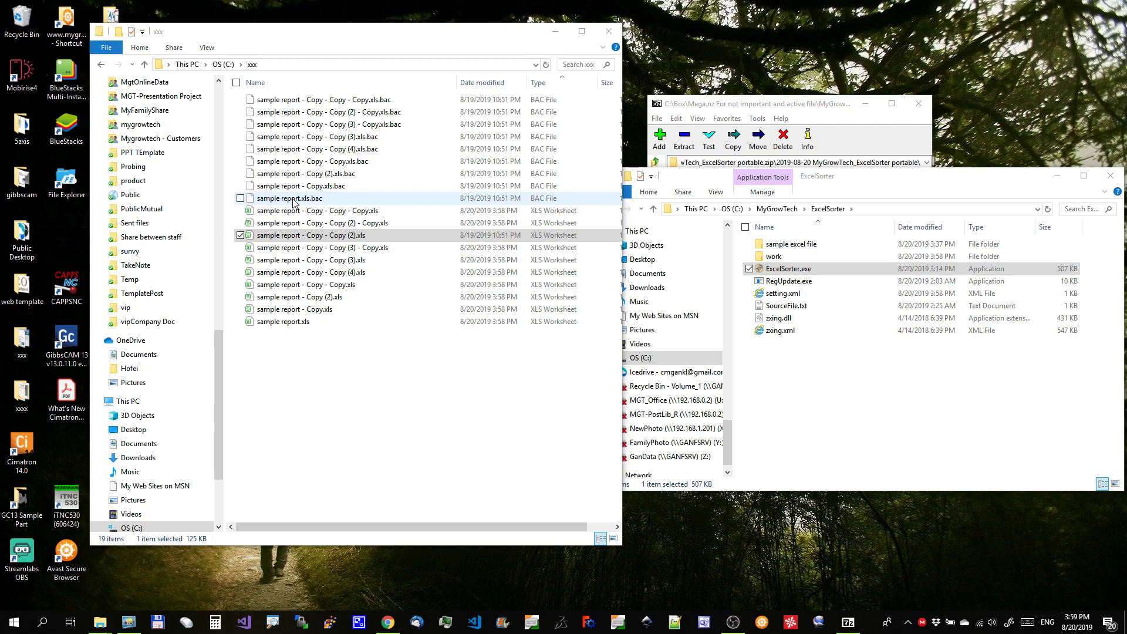
- Check the MyGrowTech.SORTED sheet in sample report - Copy - Copy - Copy.xls, then select sample report - Copy - Copy.xls
click(316, 212)
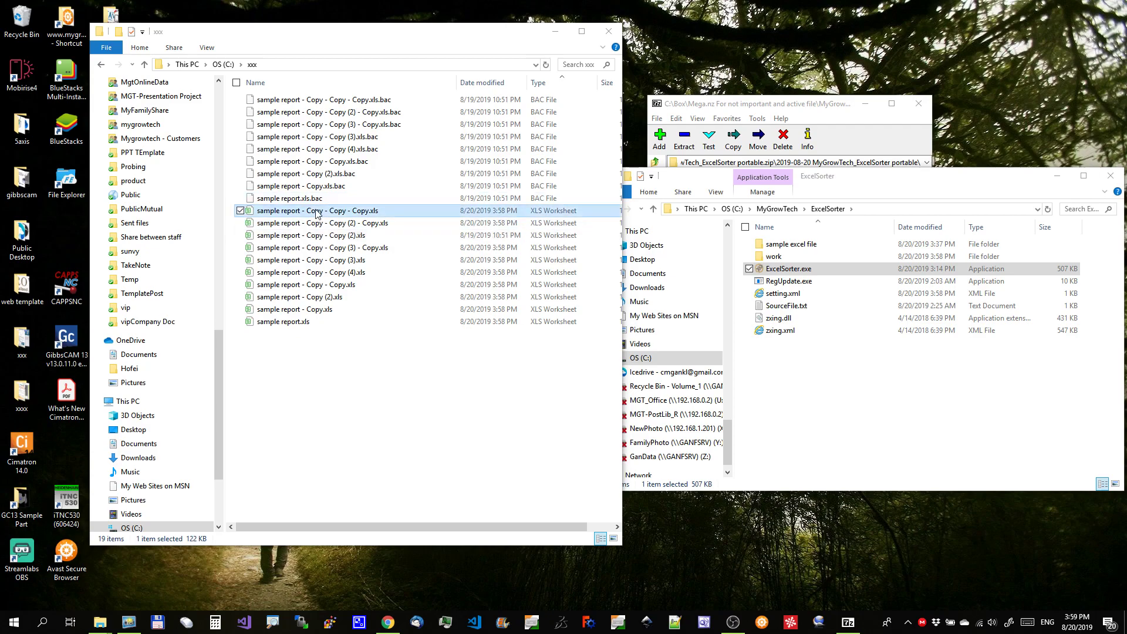
double_click(316, 211)
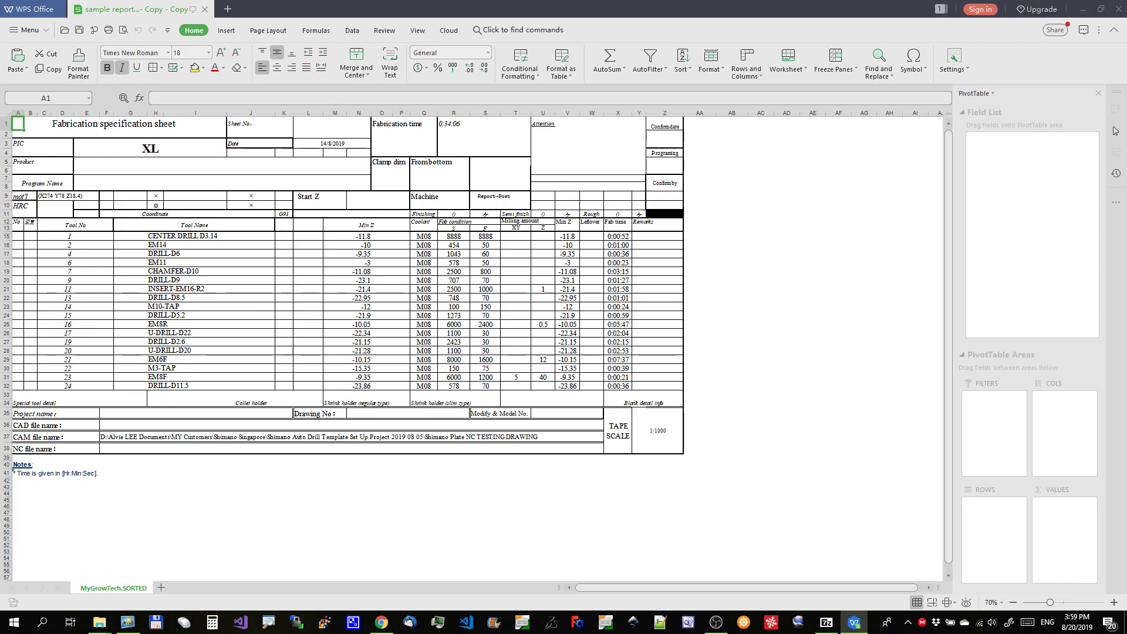
click(1118, 9)
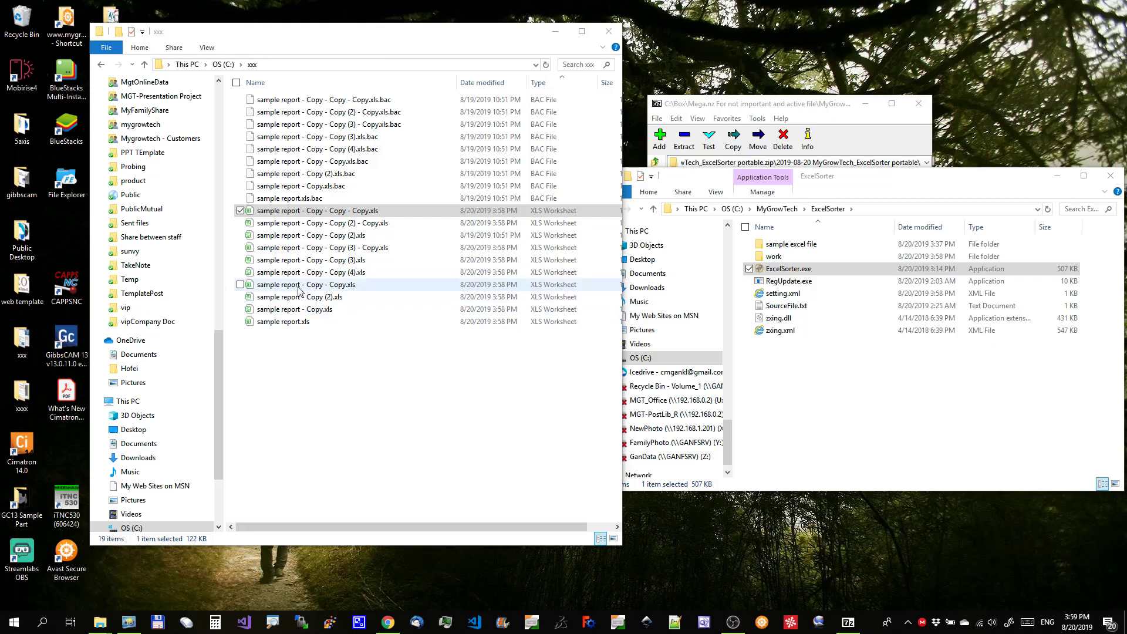
click(298, 285)
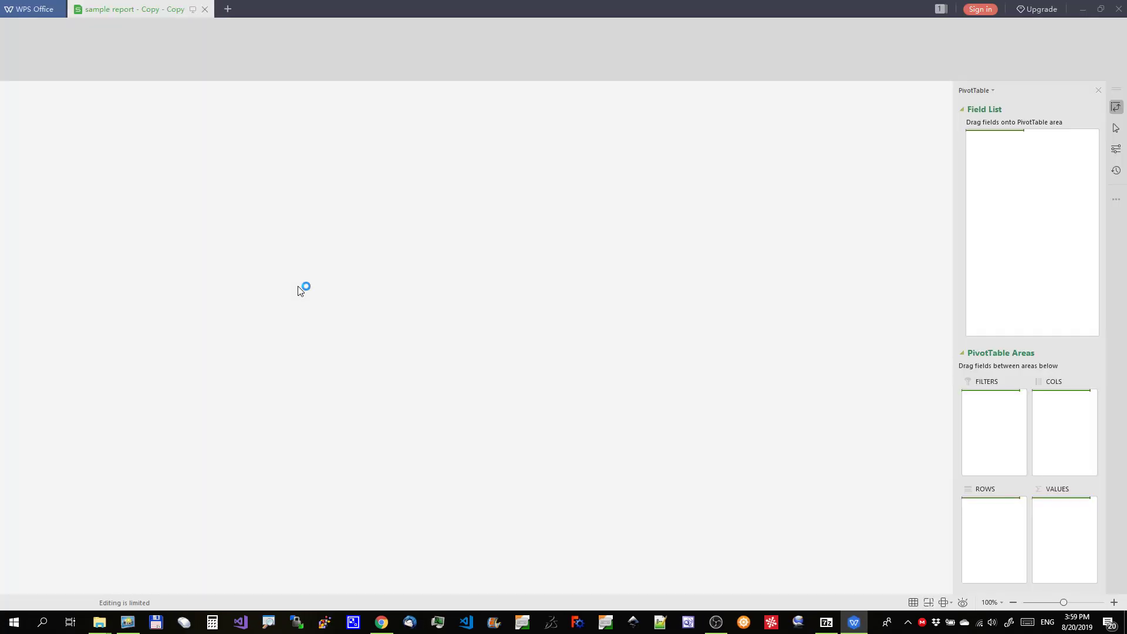